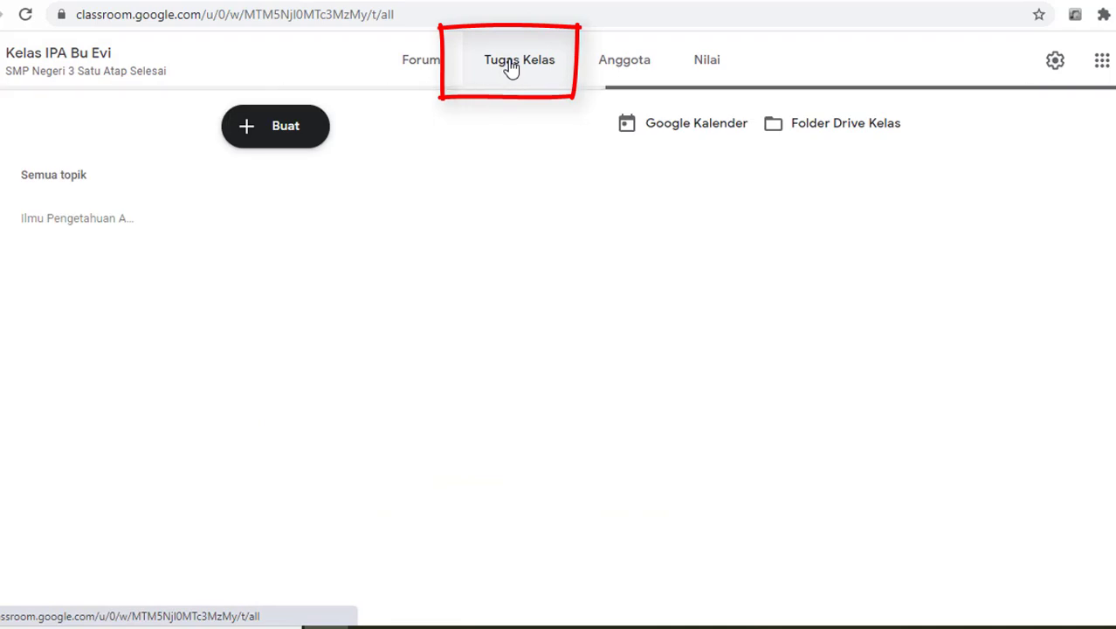
Step: Create a new assignment in the class titled "Tugas IPA Bab Tata Surya"
click(291, 130)
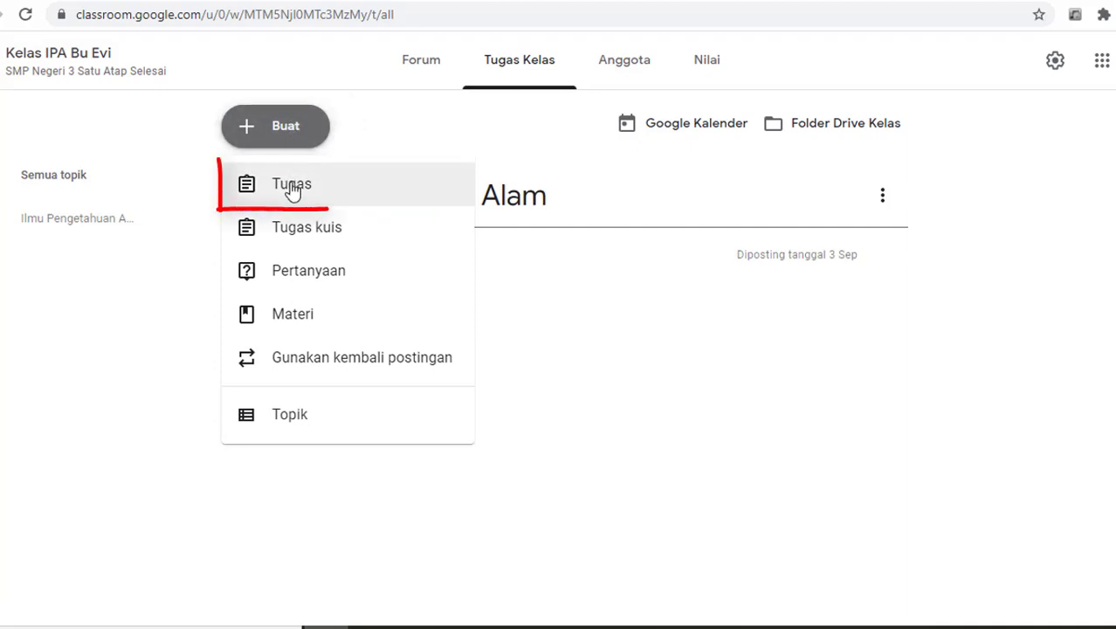
click(293, 189)
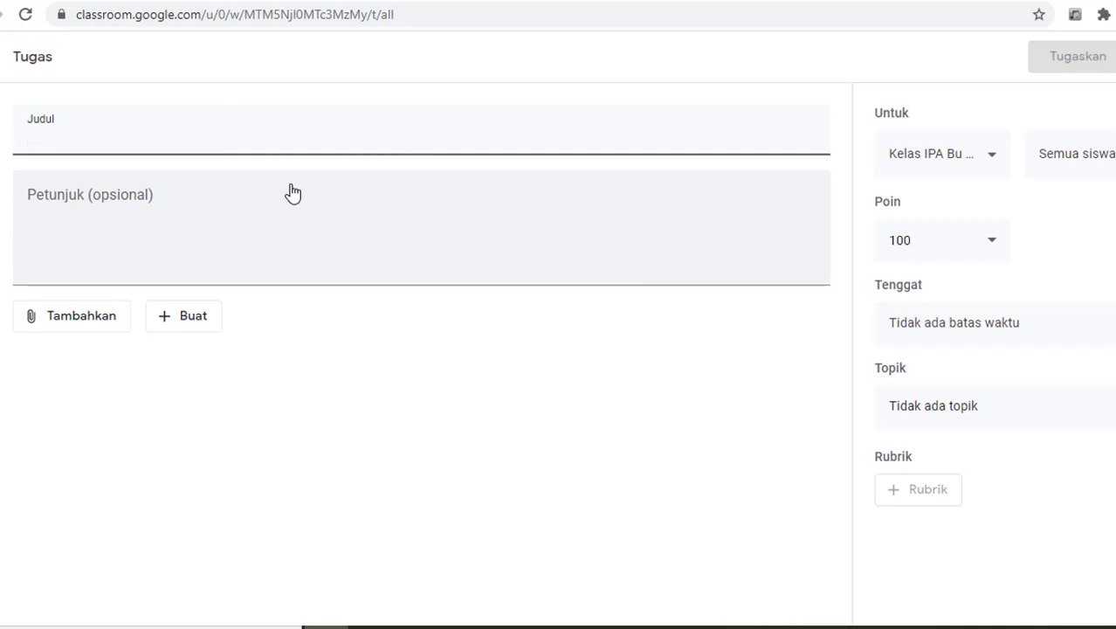
text(Tugas )
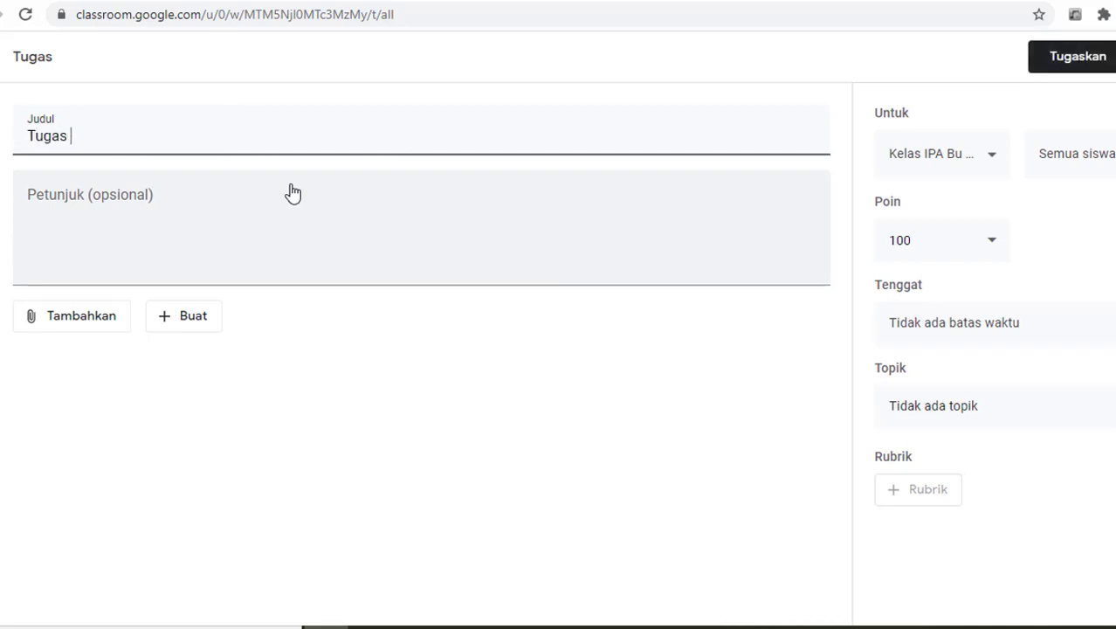
text(IPA Bab Taat)
key(BackSpace)
key(BackSpace)
text(t)
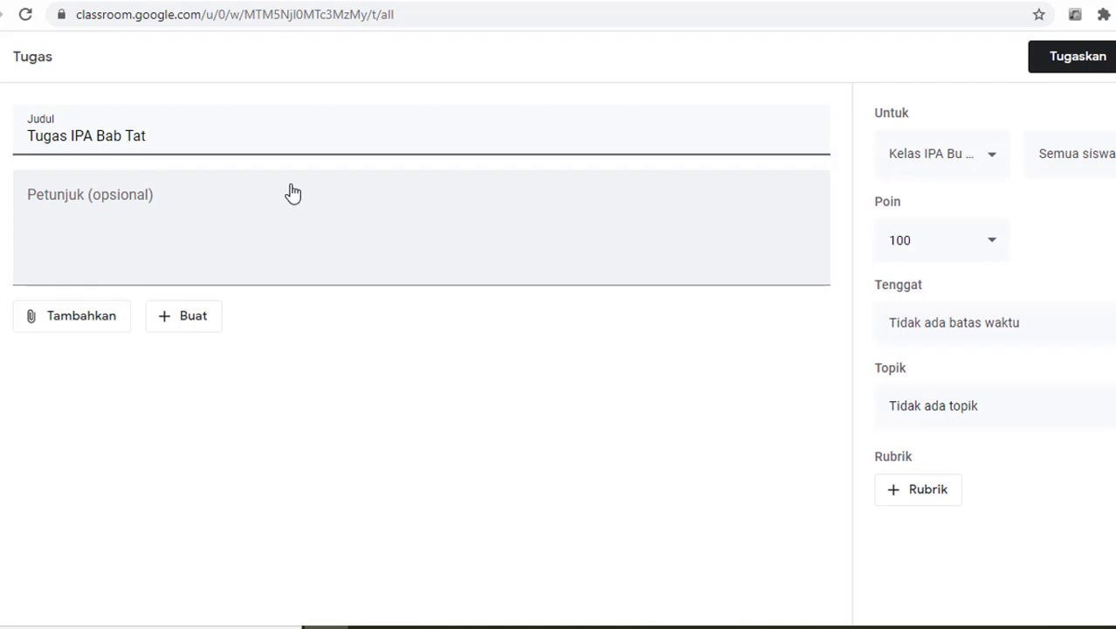
text(a Surya)
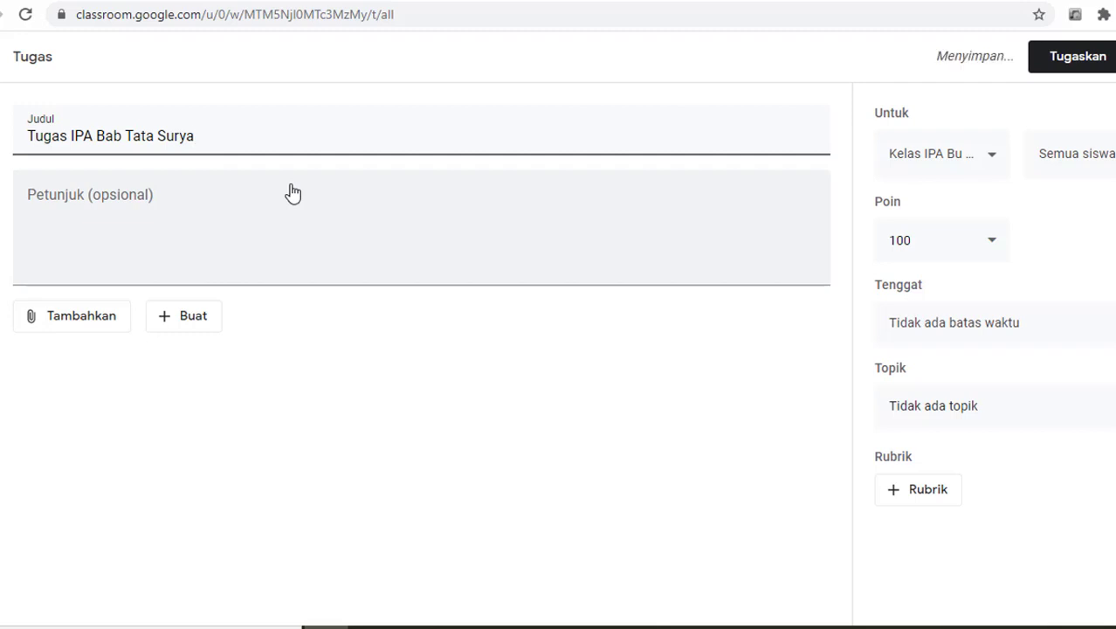
Step: Enter instructions asking students to download the Word file, choose the correct answers and send it back by midday tomorrow
click(210, 195)
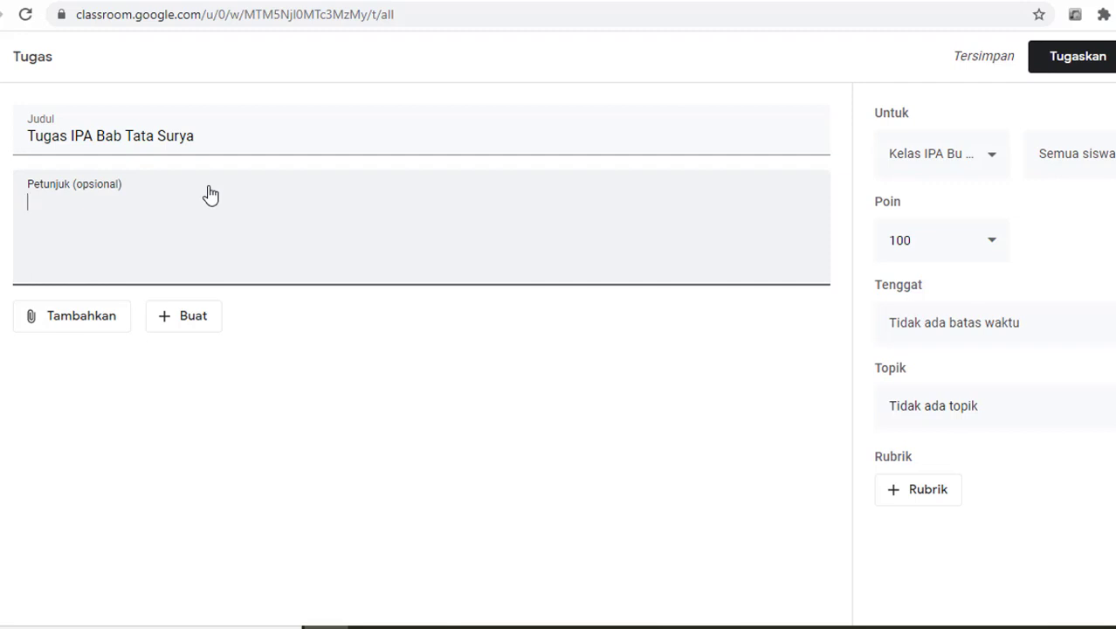
text(sila)
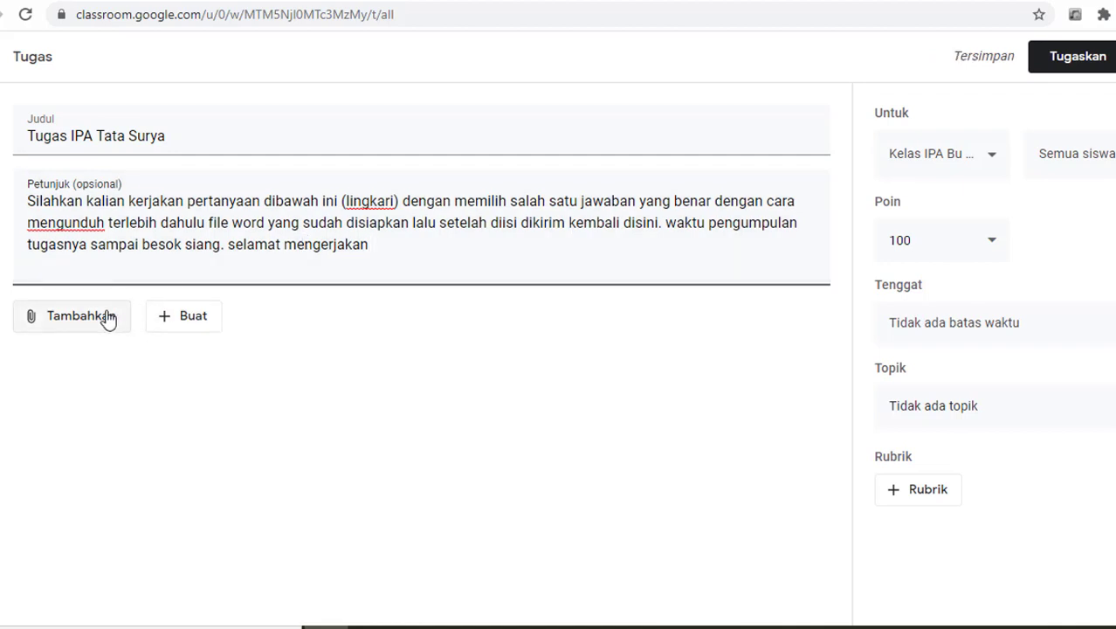
Step: Upload the Word file "Soal Tata Surya.docx" from the computer and attach it to the assignment
click(106, 318)
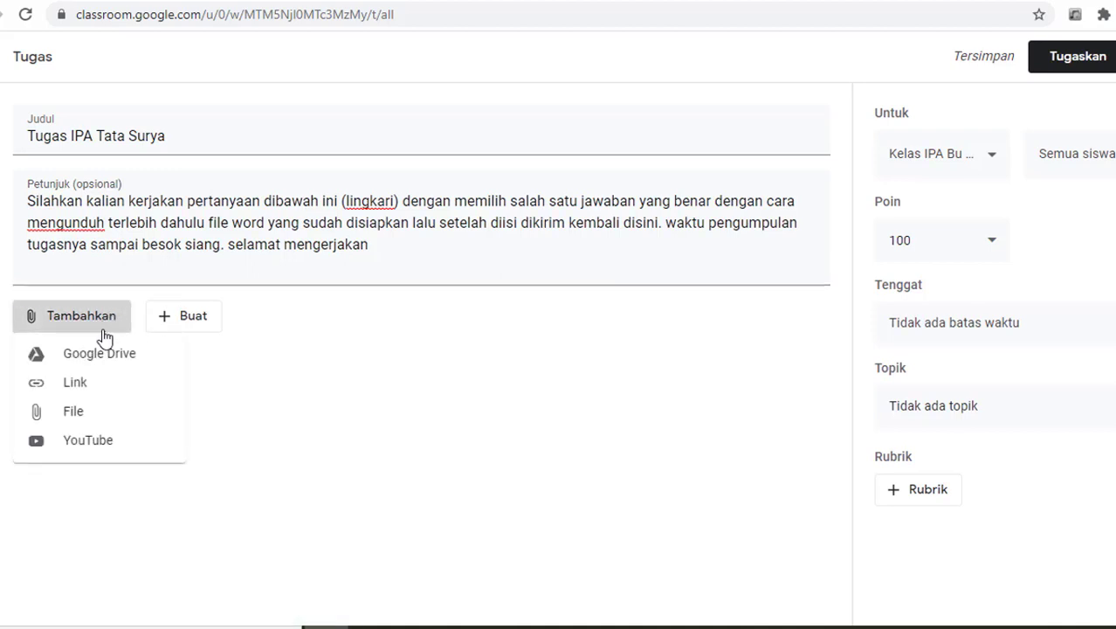
click(92, 412)
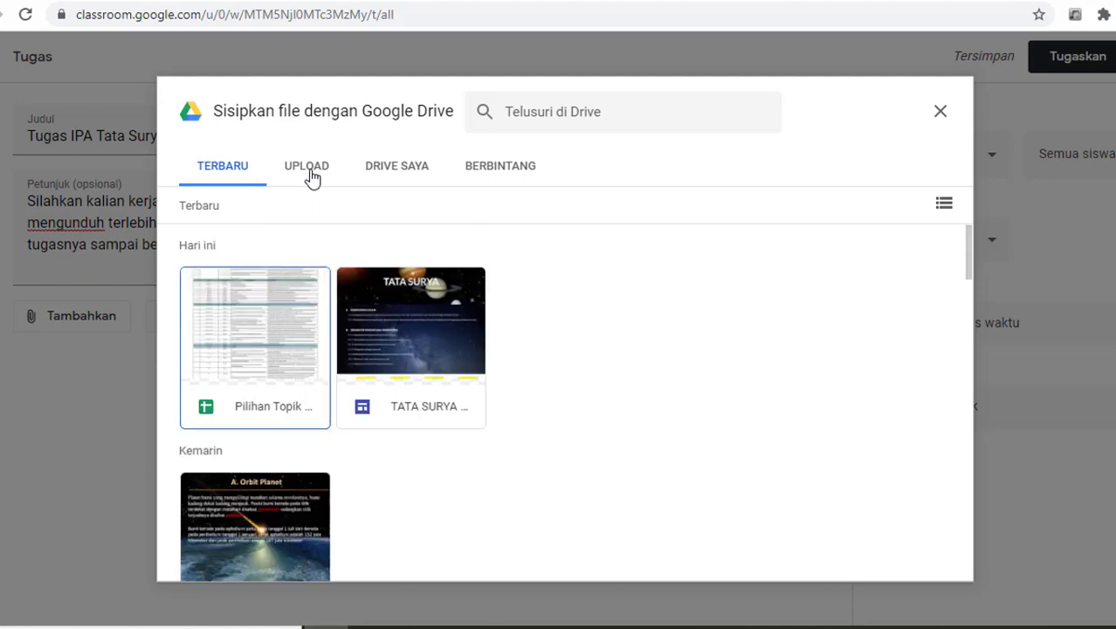
click(311, 175)
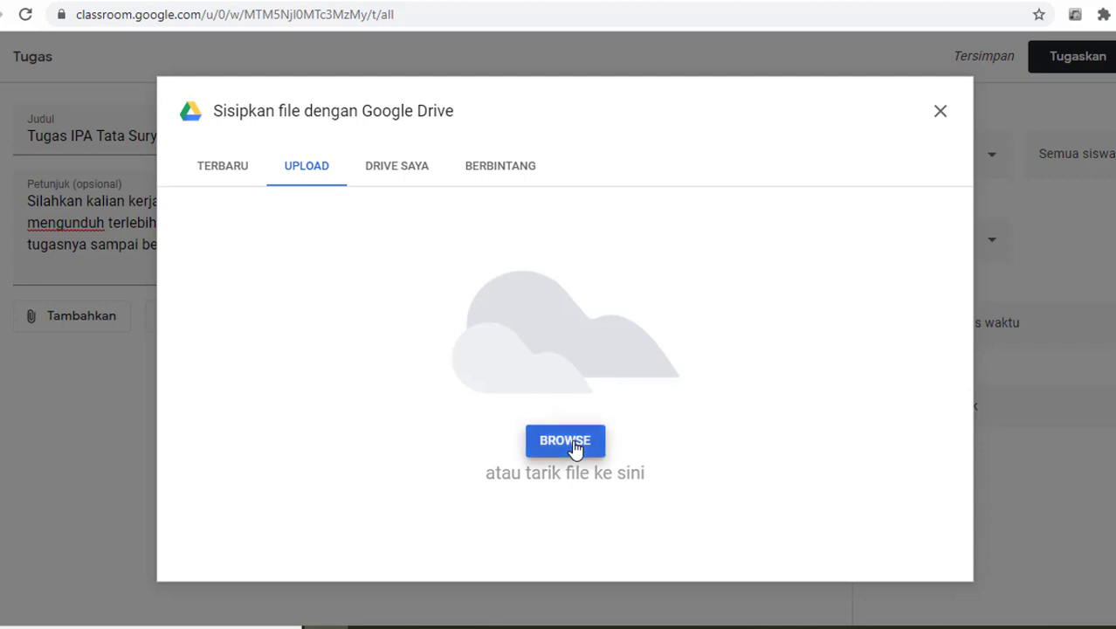
click(576, 449)
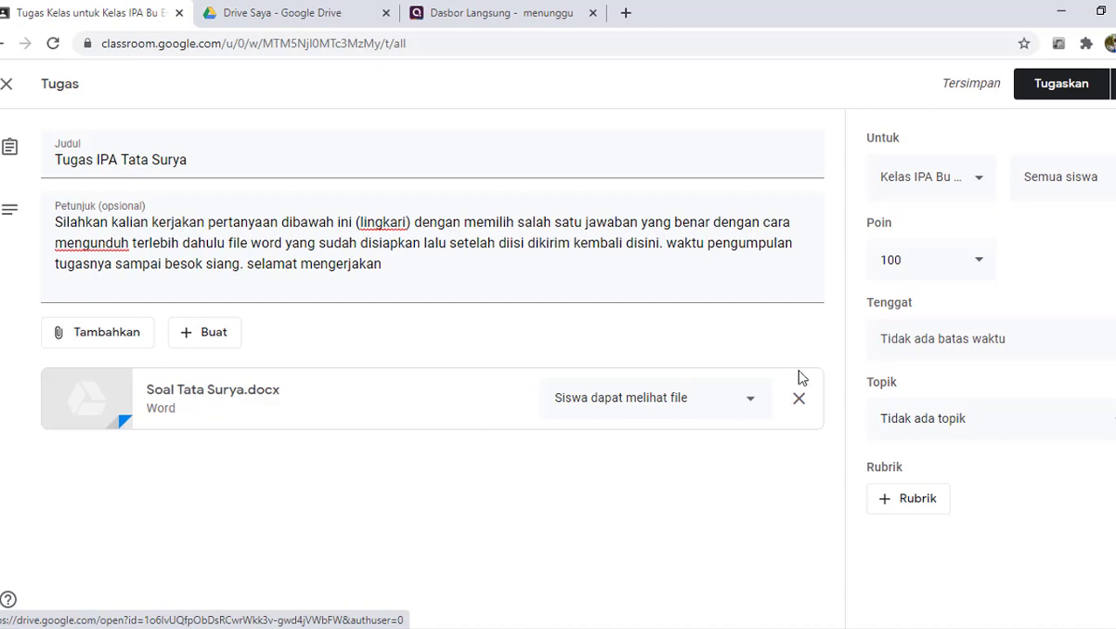
Step: Try choosing individual students as the assignment's recipients, and set the recipients back to "Semua siswa"
click(976, 186)
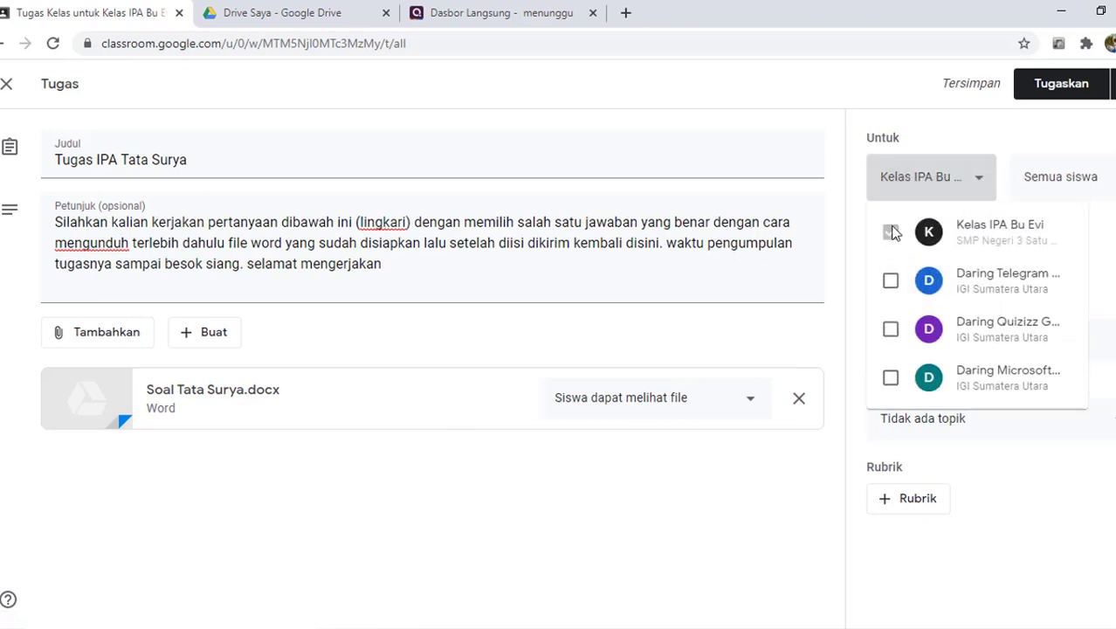
click(834, 250)
click(1109, 178)
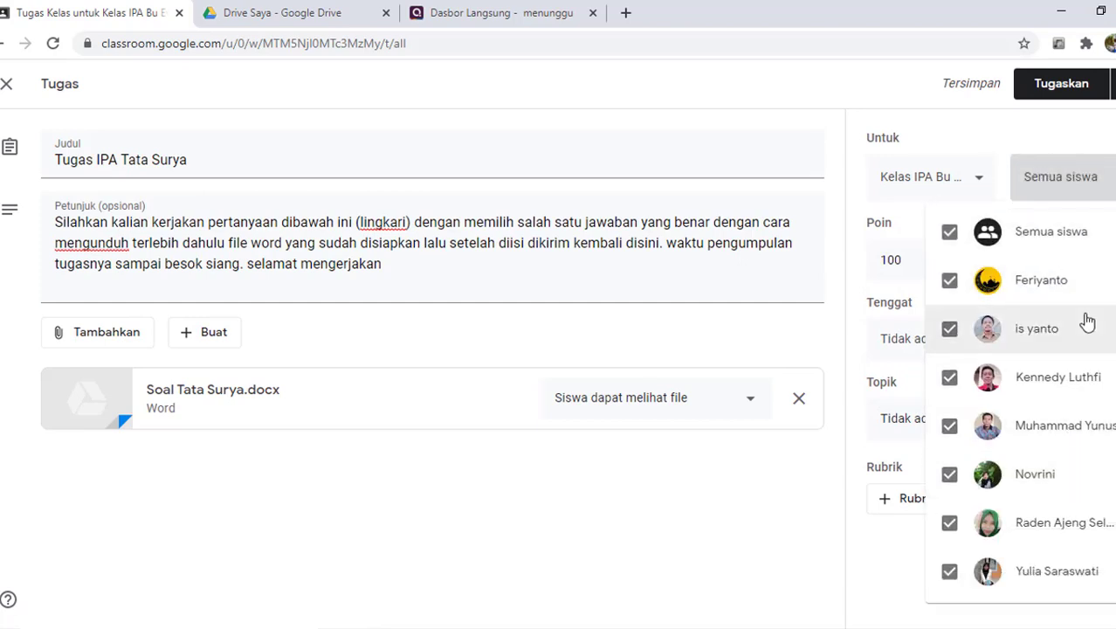
click(949, 233)
click(949, 281)
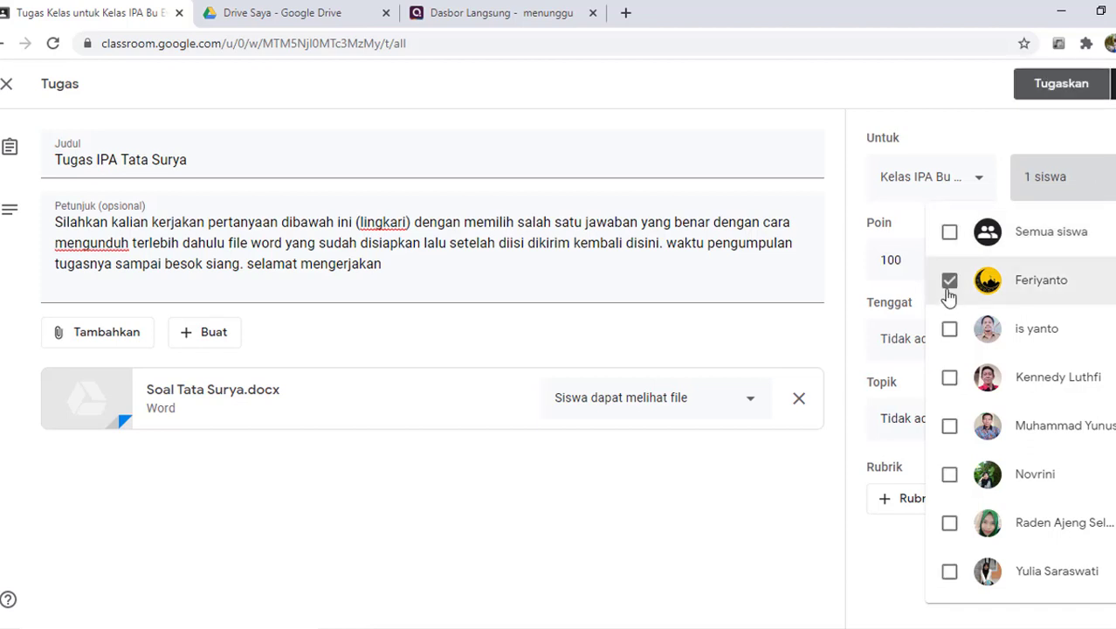
click(950, 328)
click(949, 378)
click(949, 233)
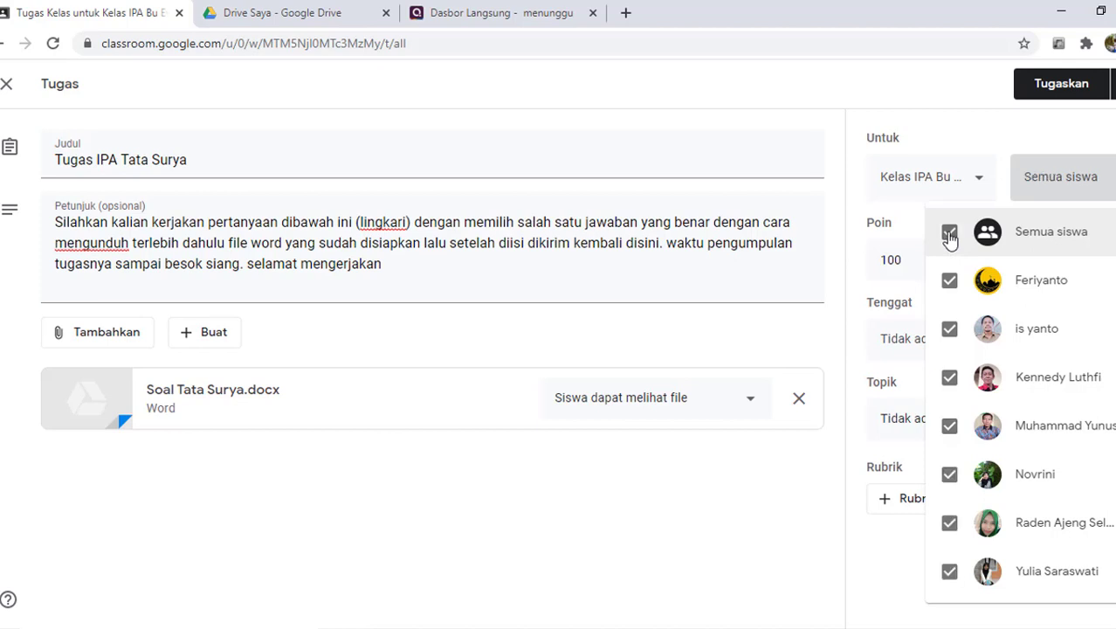
click(830, 169)
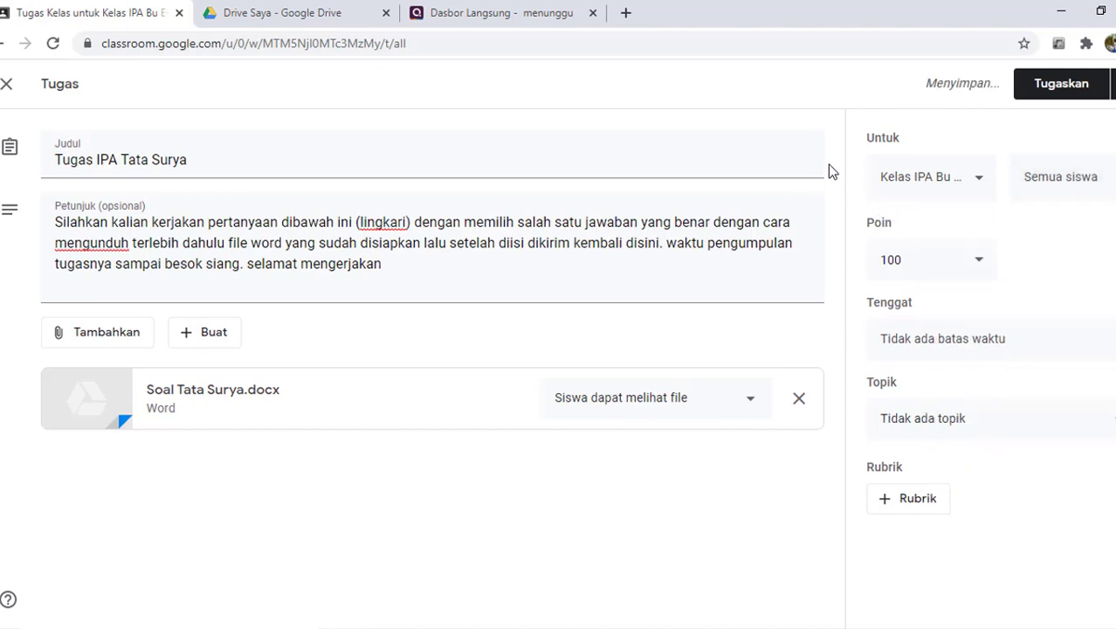
click(978, 264)
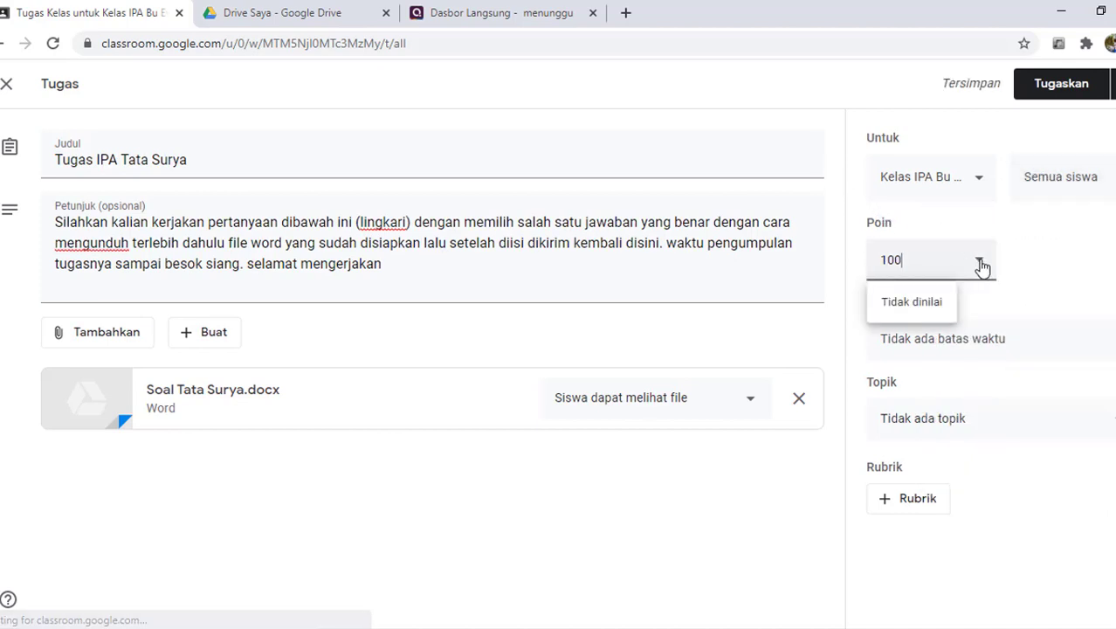
click(1046, 251)
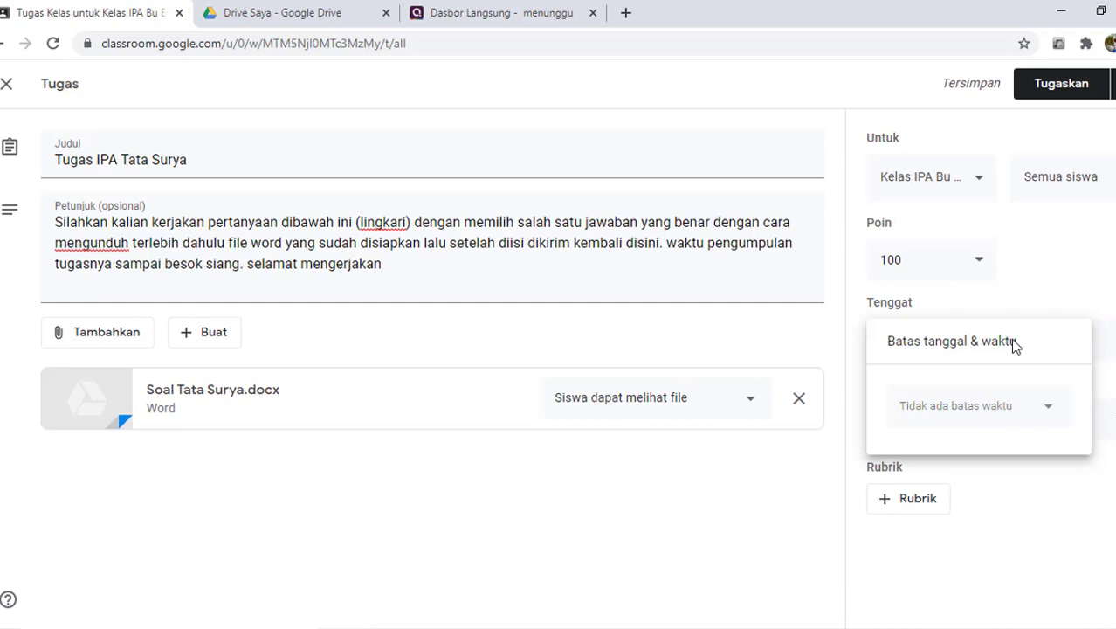
Step: Set the assignment's deadline to 5 Sep 2020 at 12.00
click(958, 409)
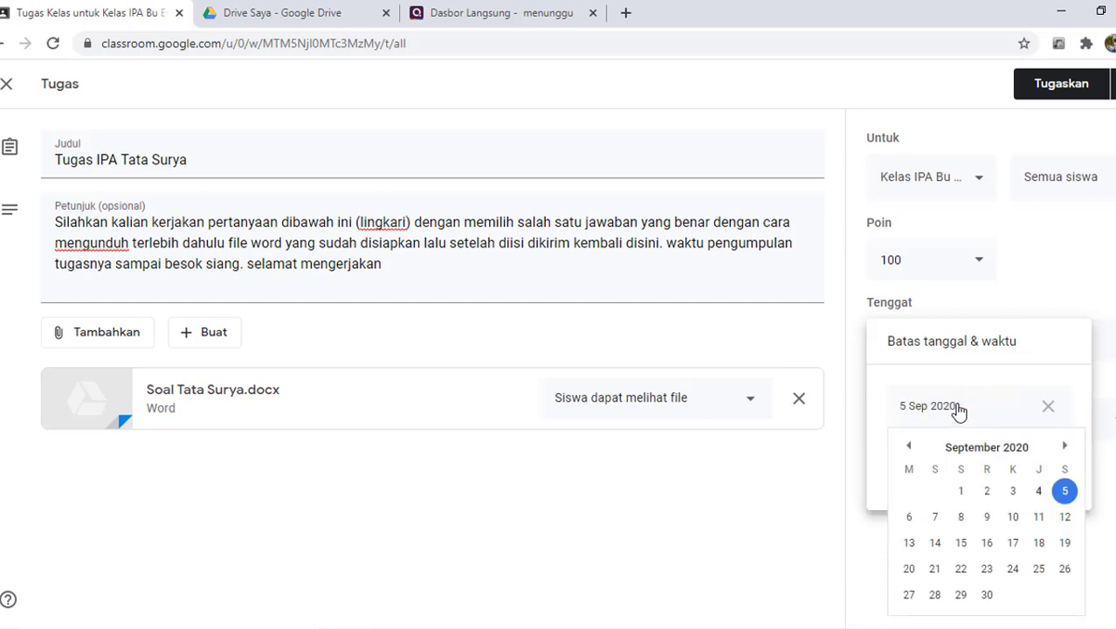
click(1067, 496)
click(1023, 465)
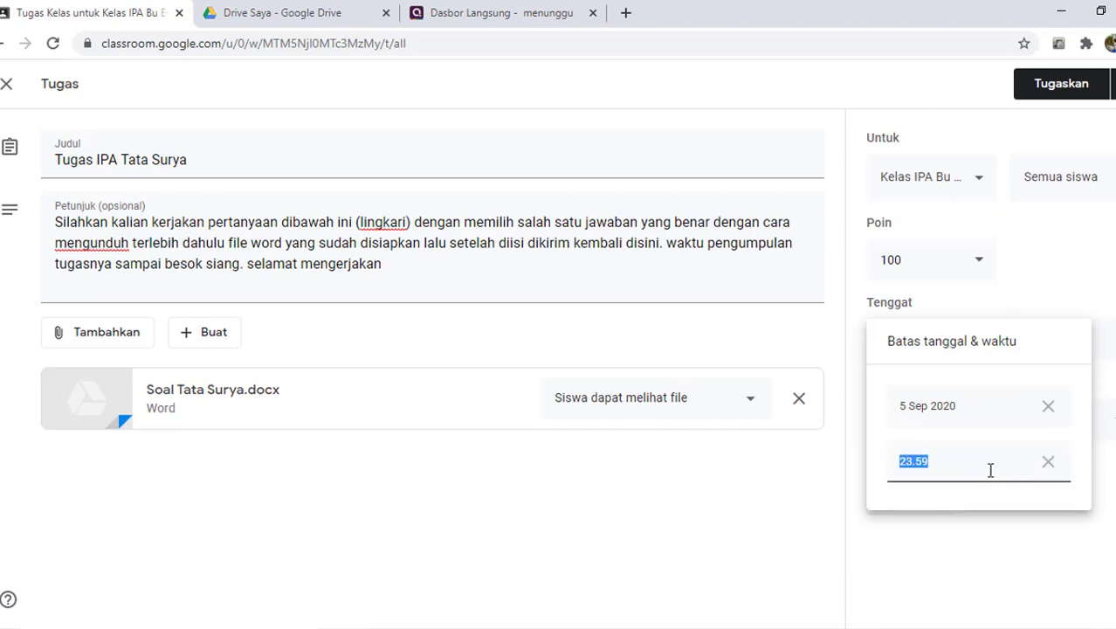
text(12.0)
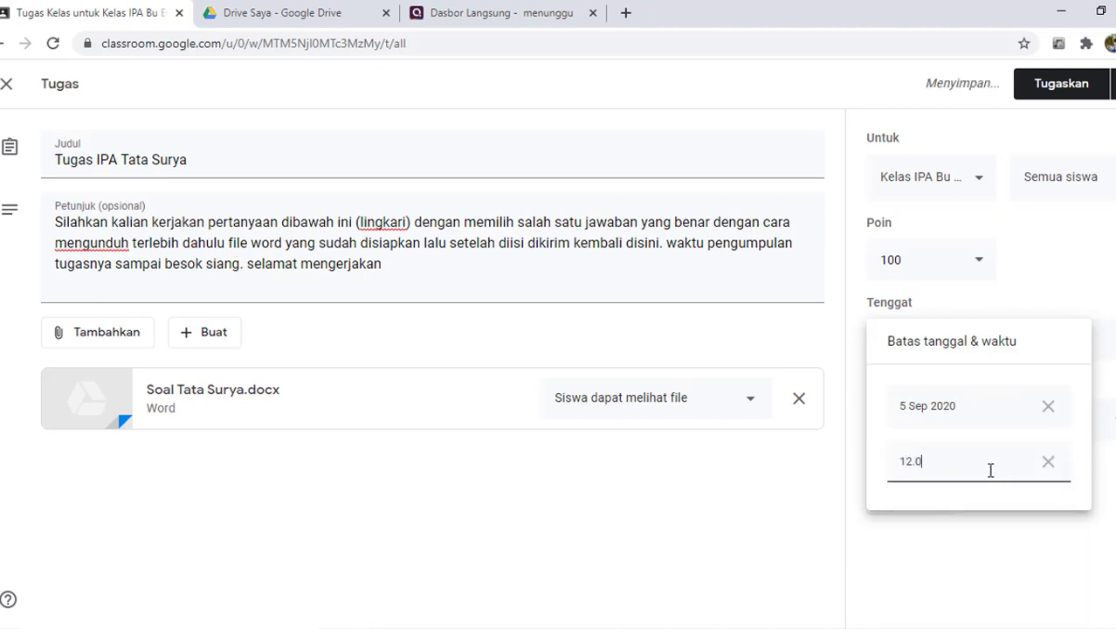
text(0)
right_click(989, 581)
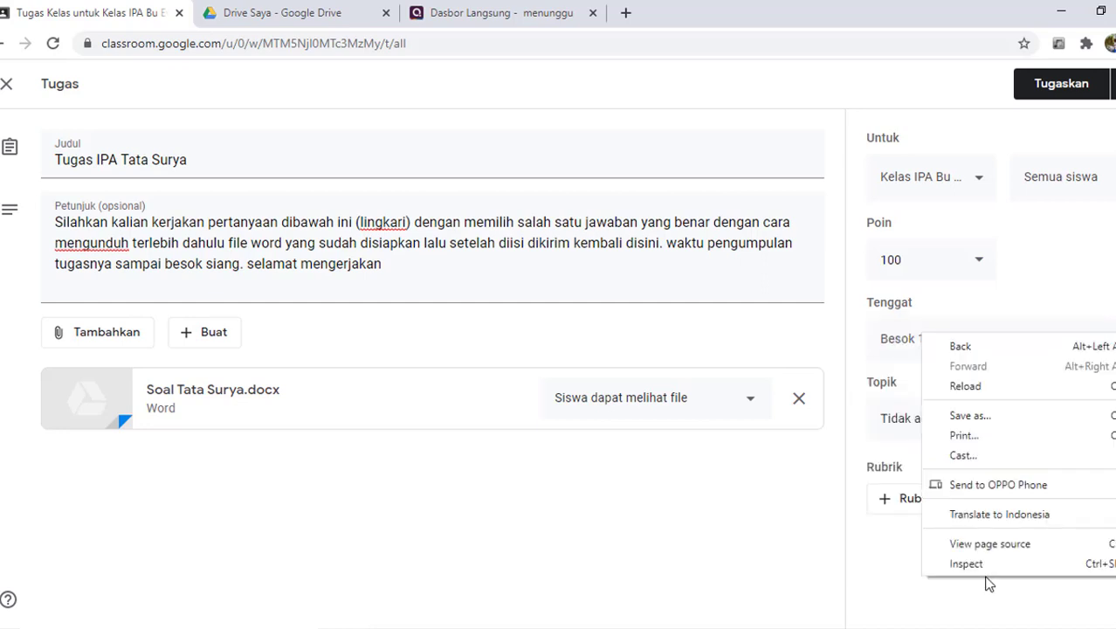
click(797, 523)
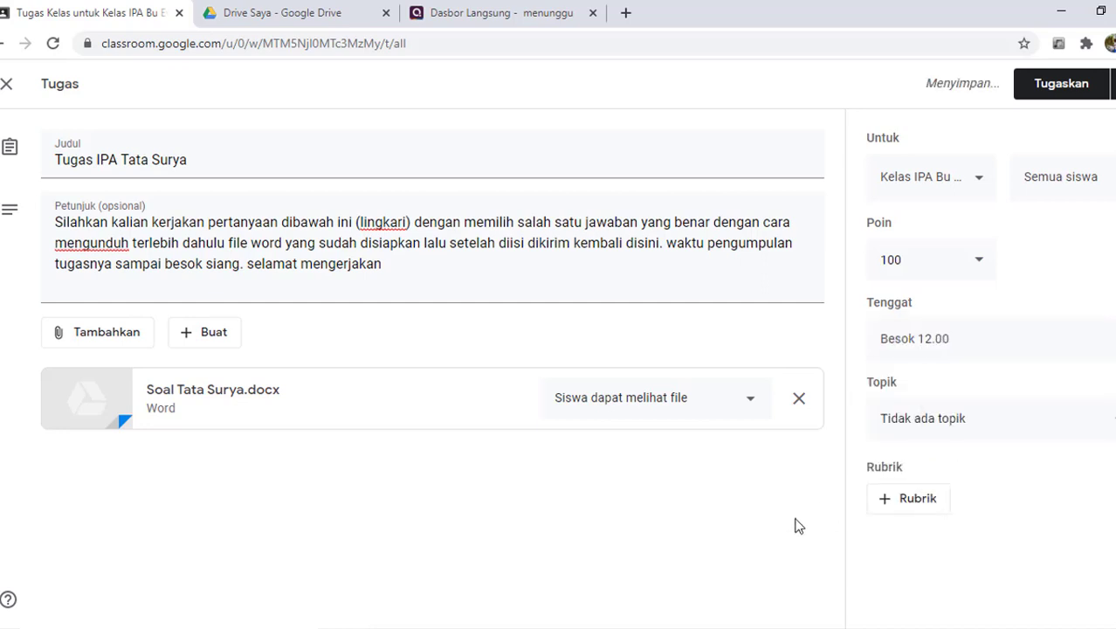
Step: File the assignment under the topic "Ilmu Pengetahuan Alam" and assign it to the class
click(920, 424)
click(928, 515)
right_click(927, 510)
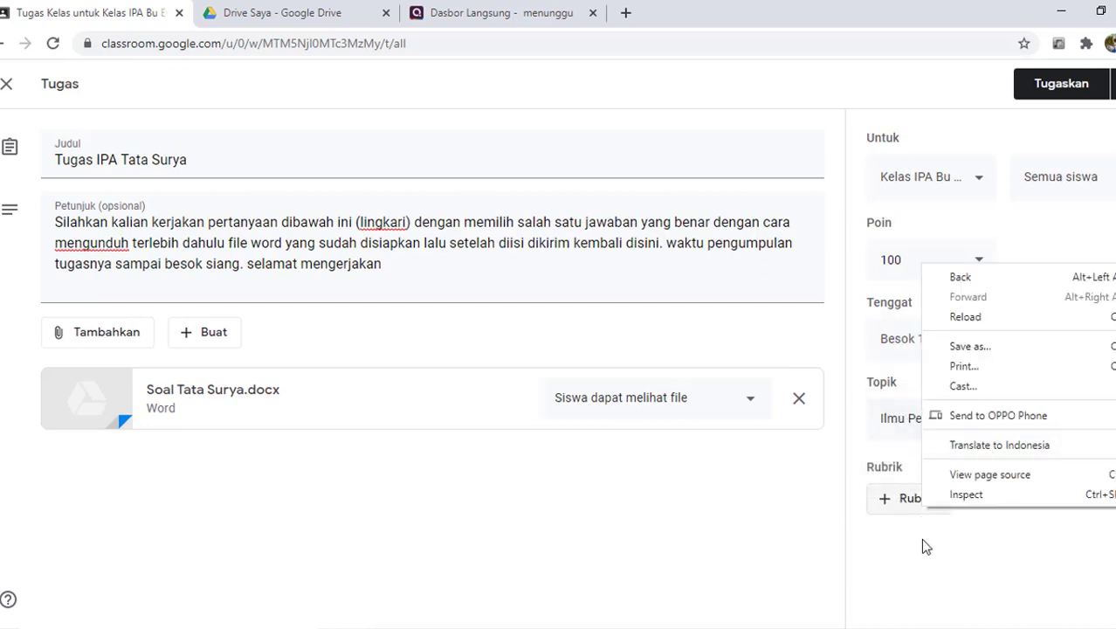
right_click(925, 545)
click(878, 556)
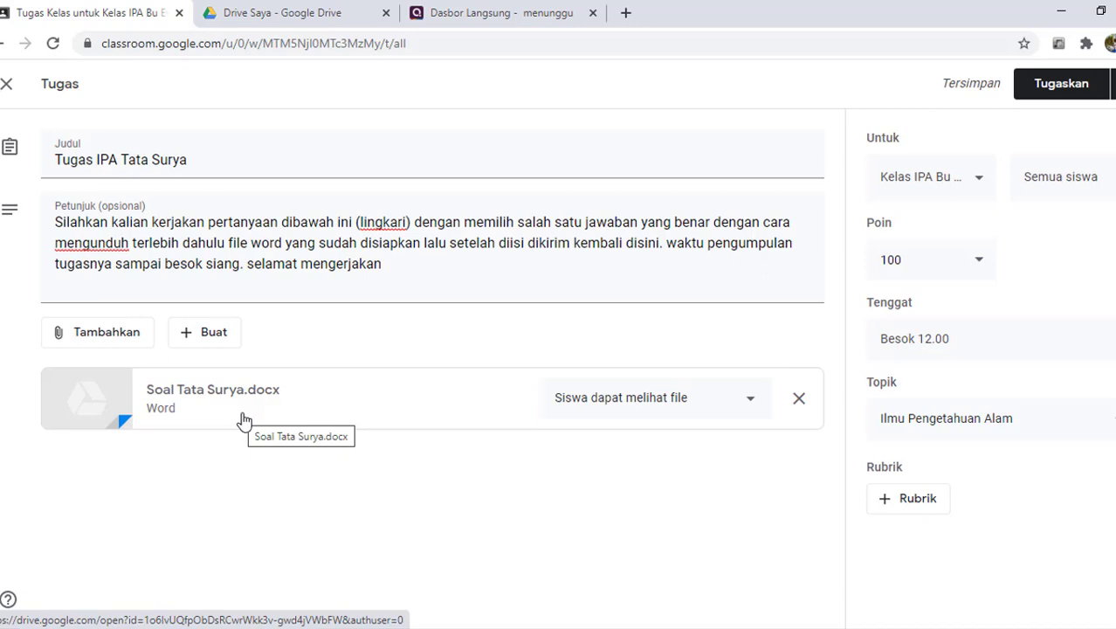
click(1041, 88)
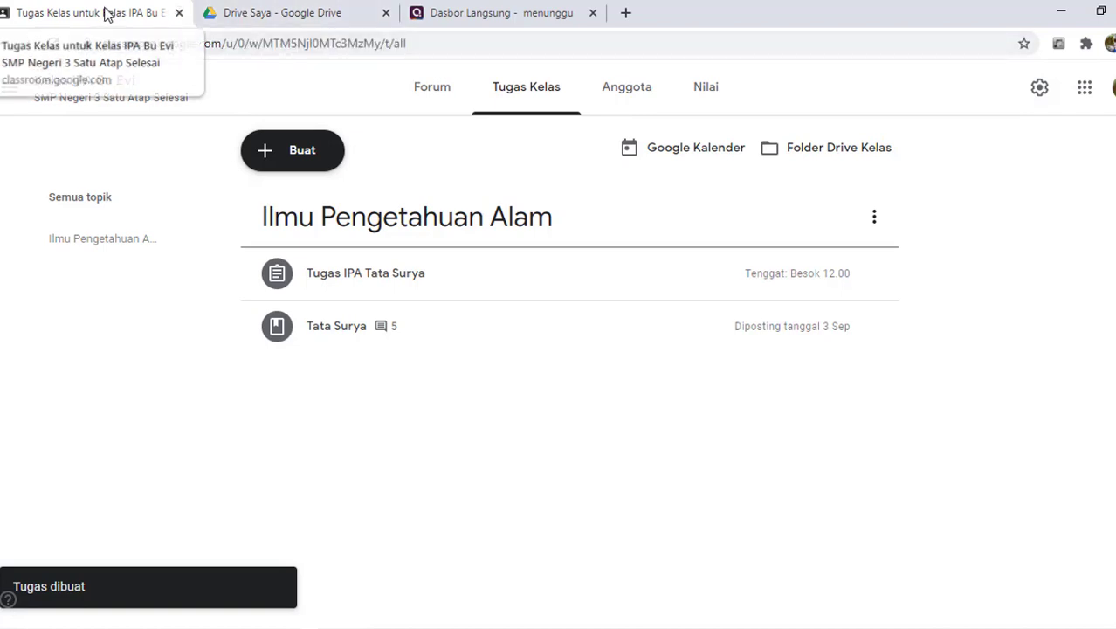
Step: Expand the posted "Tugas IPA Tata Surya" assignment to review its instructions, attachment and submission status
click(311, 270)
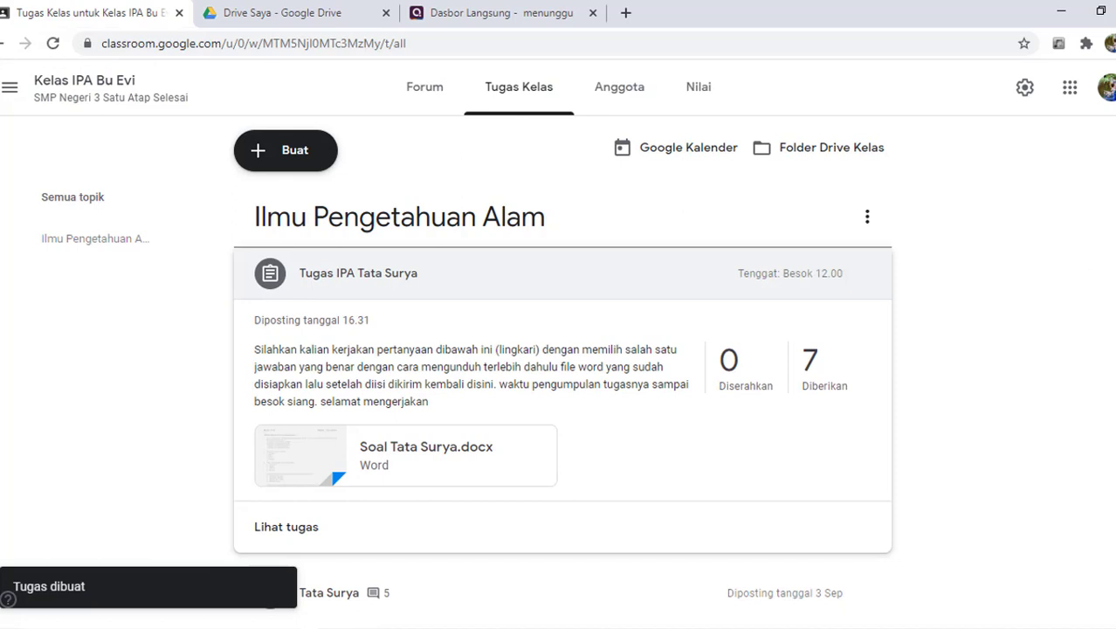
scroll(557, 362, down, 1)
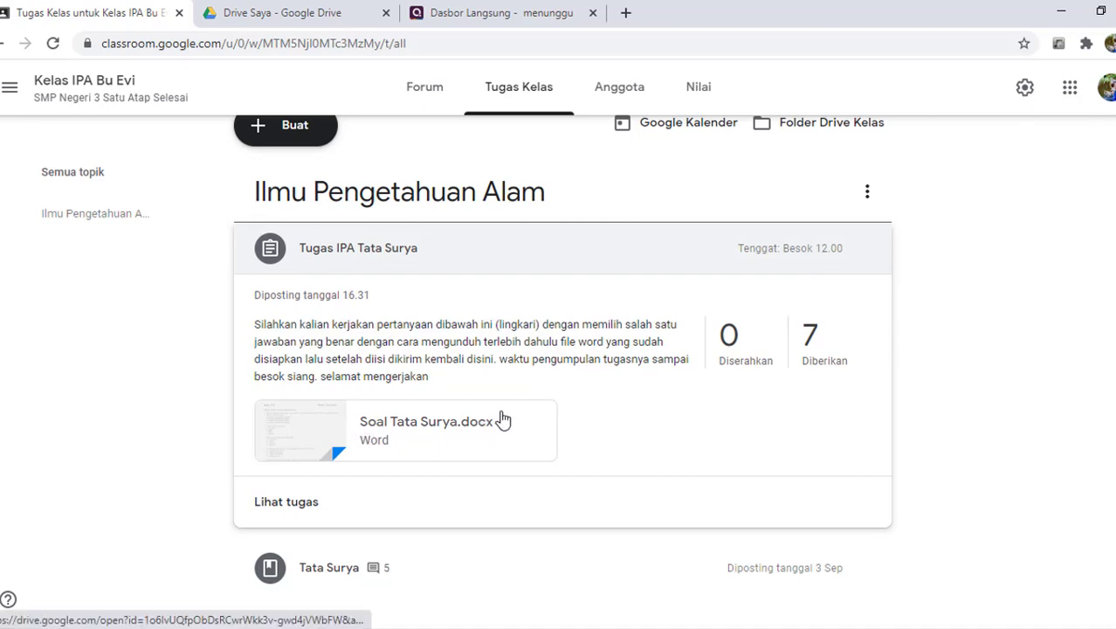
Step: Create a quiz assignment titled "Kuis Tata Surya" with the instructions "Silahkan kalian klik link quizizz berikut ini lalu kerjakan dengan benar"
click(281, 127)
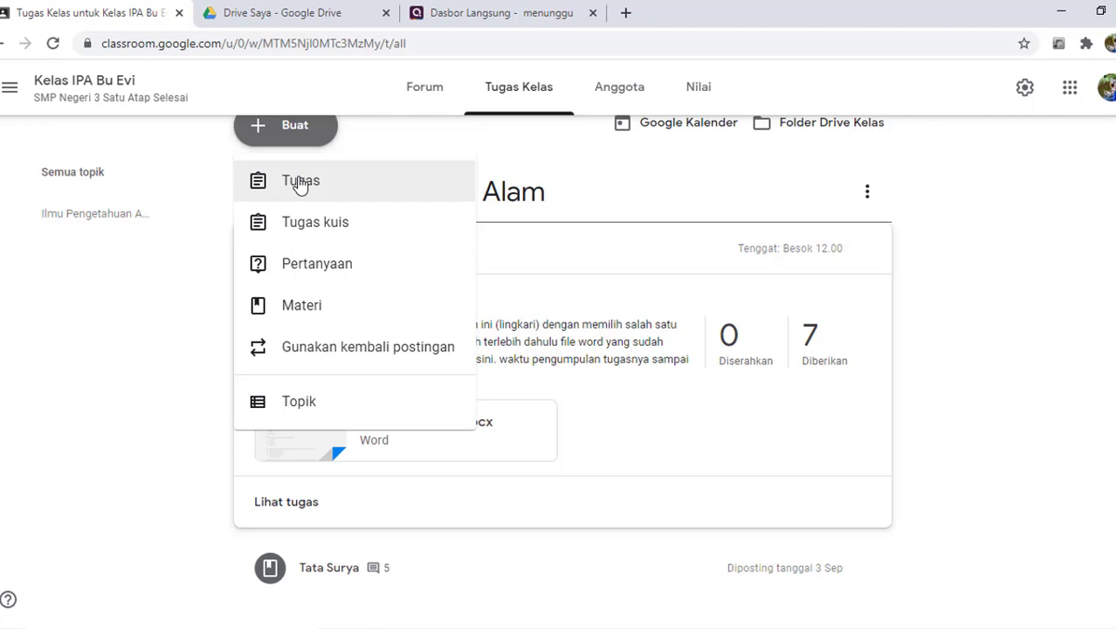
click(303, 225)
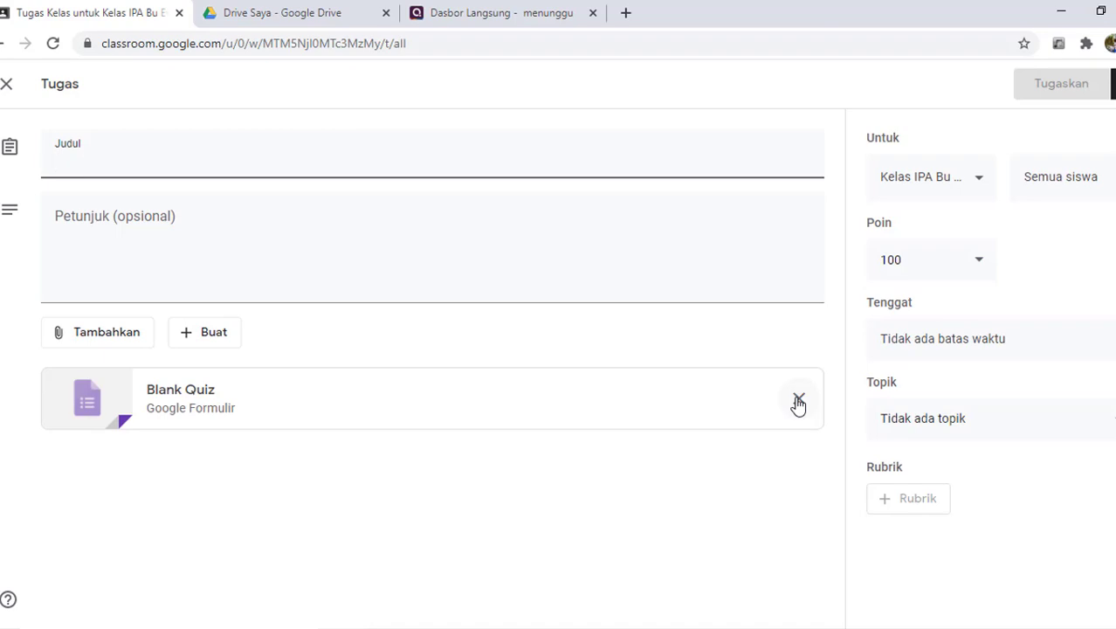
text(Kuis )
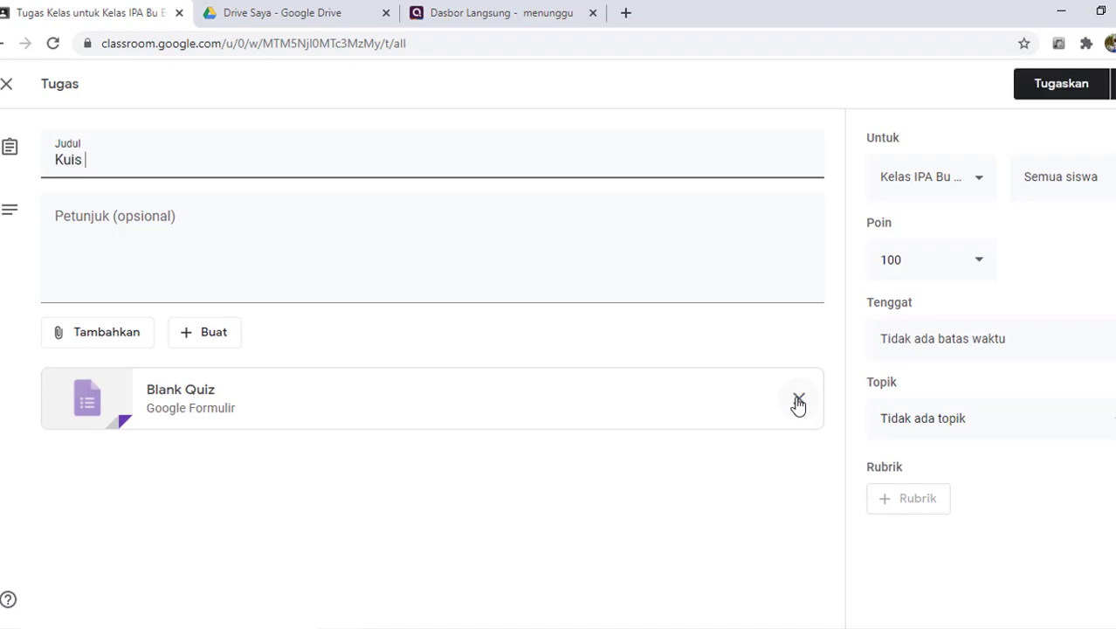
text(Tata Surya)
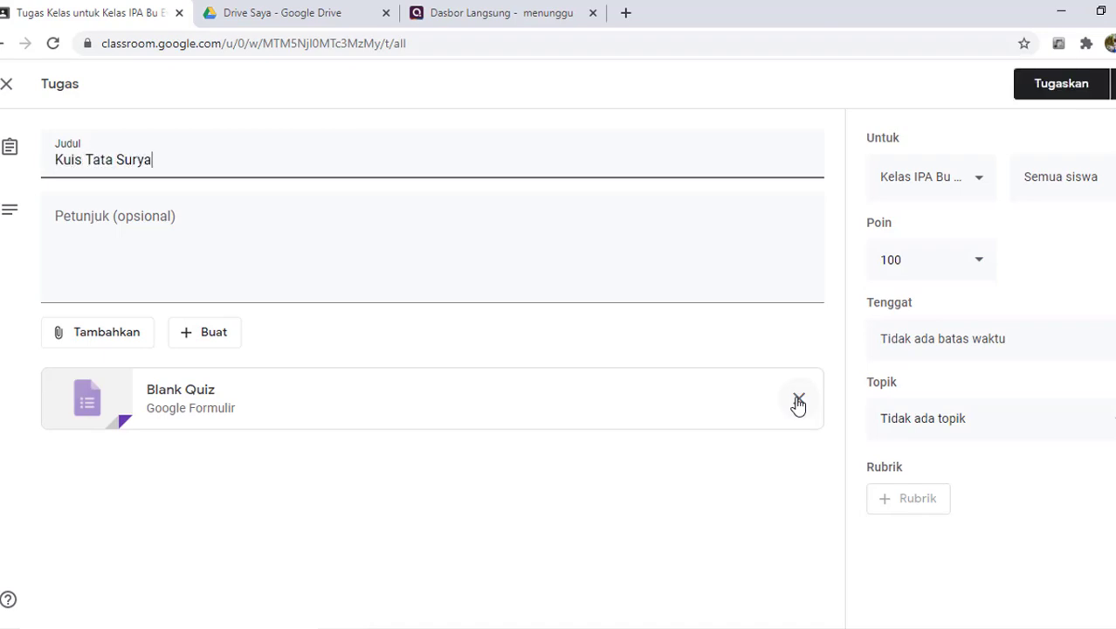
click(277, 274)
text(Silahkan kalian klik link quizizz berikut ini lalu kerjakan dengan benar)
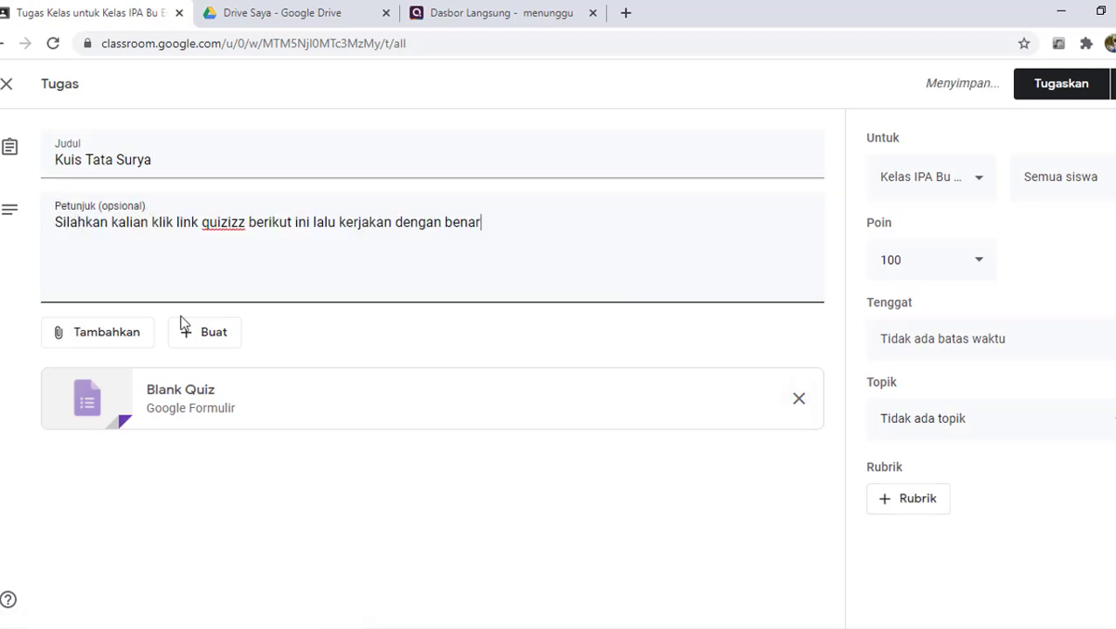
Step: Switch to Quizizz and copy the share link of the assigned "Quiz Tata Surya" for attaching to the quiz assignment
click(132, 334)
click(262, 488)
click(116, 330)
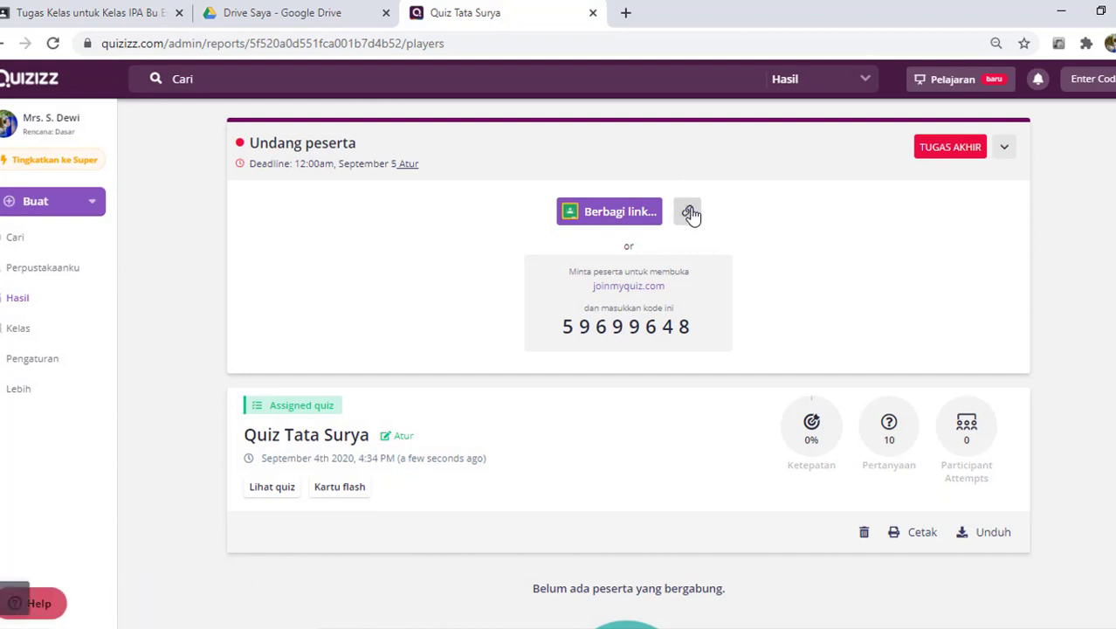
click(690, 213)
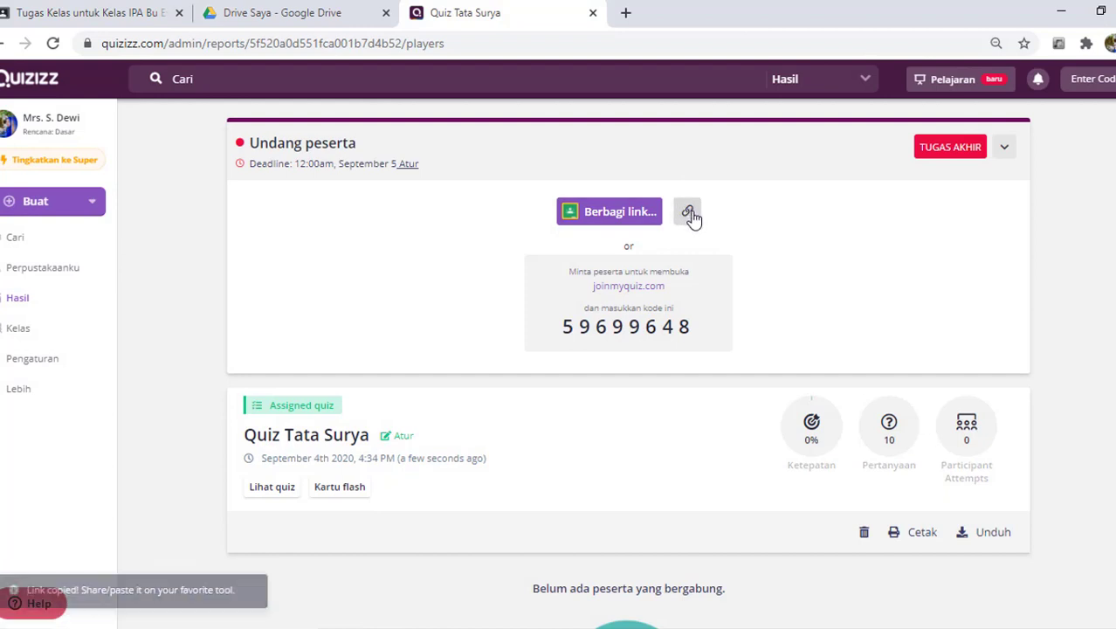
Step: Copy the quiz's Quizizz share link and attach it to the "Kuis Tata Surya" assignment in Google Classroom, replacing the Blank Quiz form
click(643, 215)
click(683, 150)
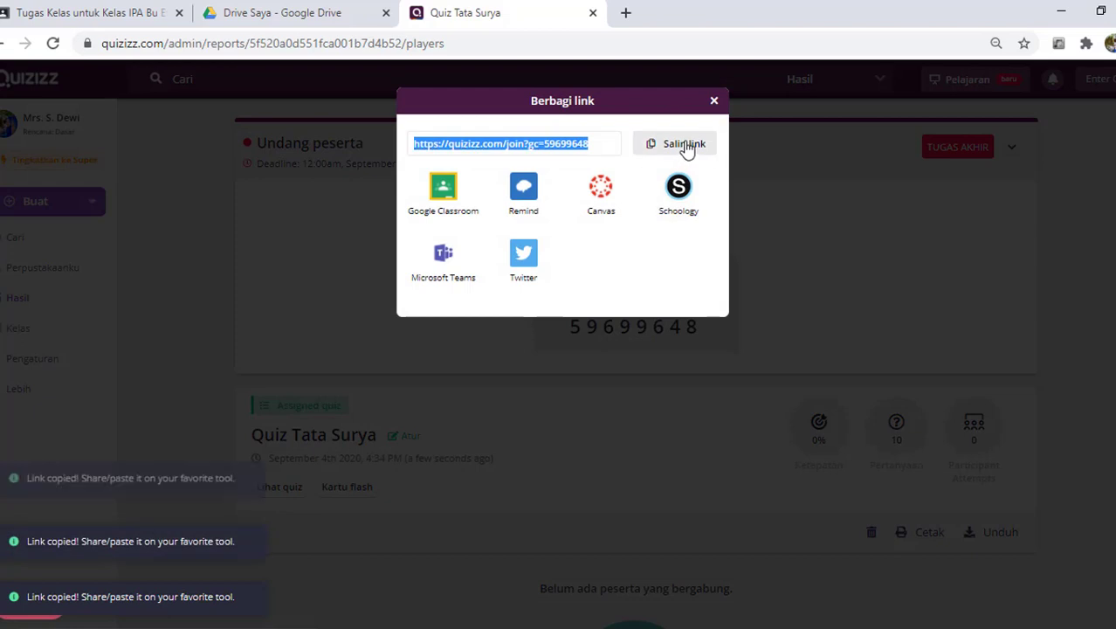
click(70, 16)
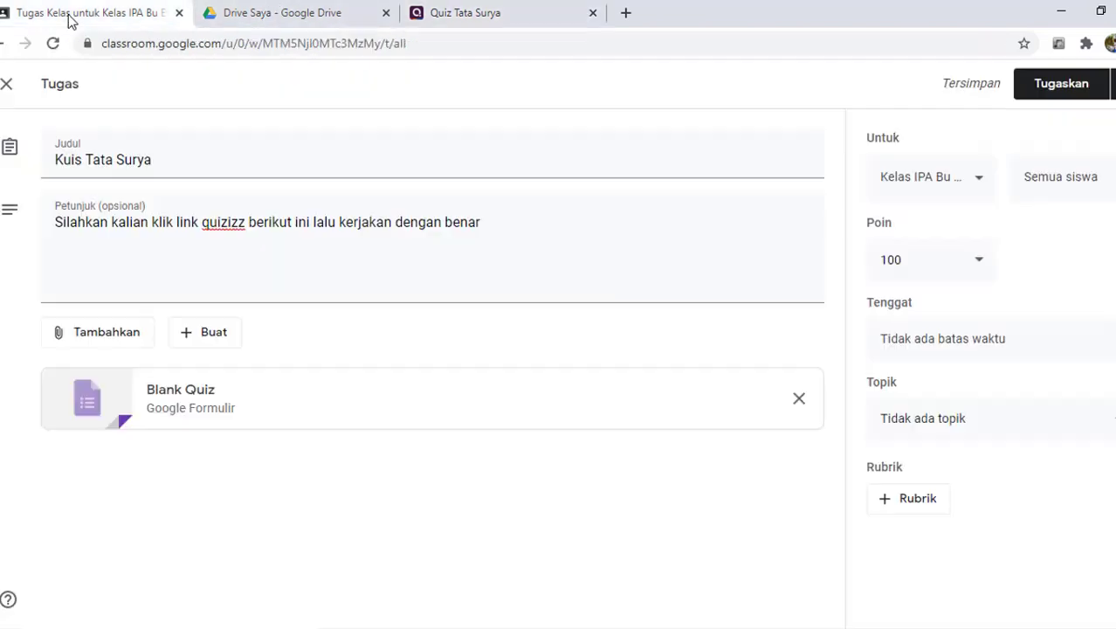
click(118, 336)
click(103, 396)
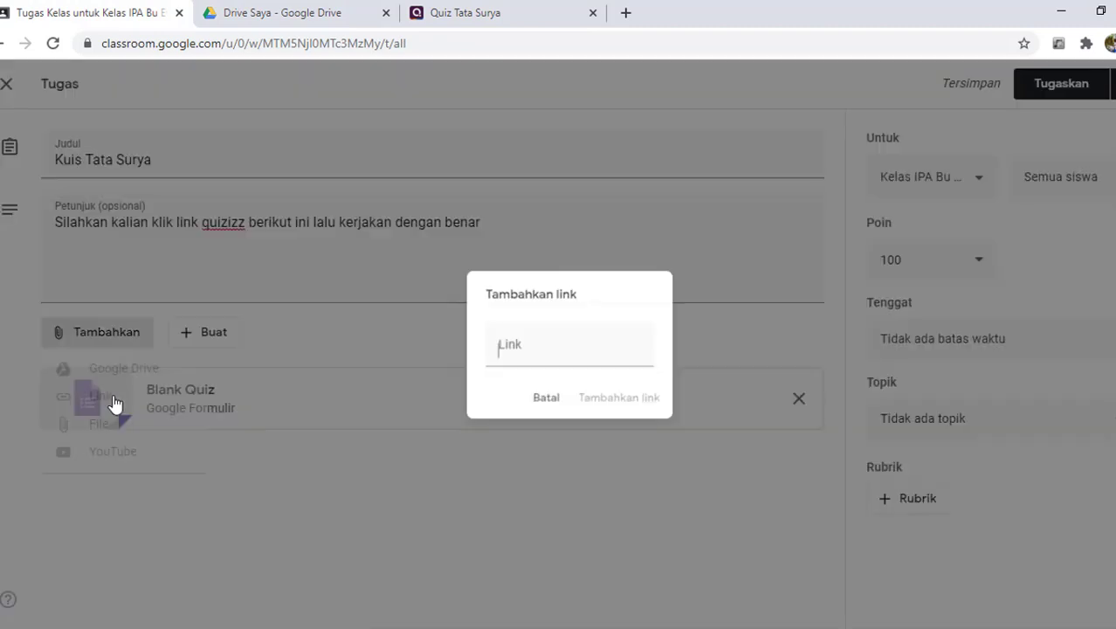
key(ctrl+v)
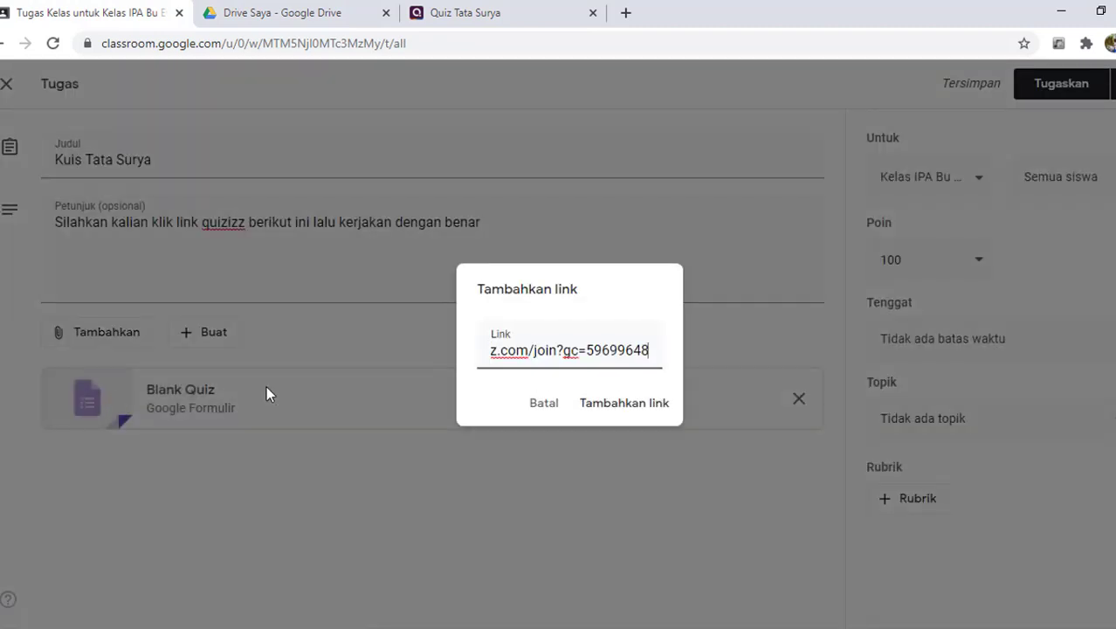
click(633, 406)
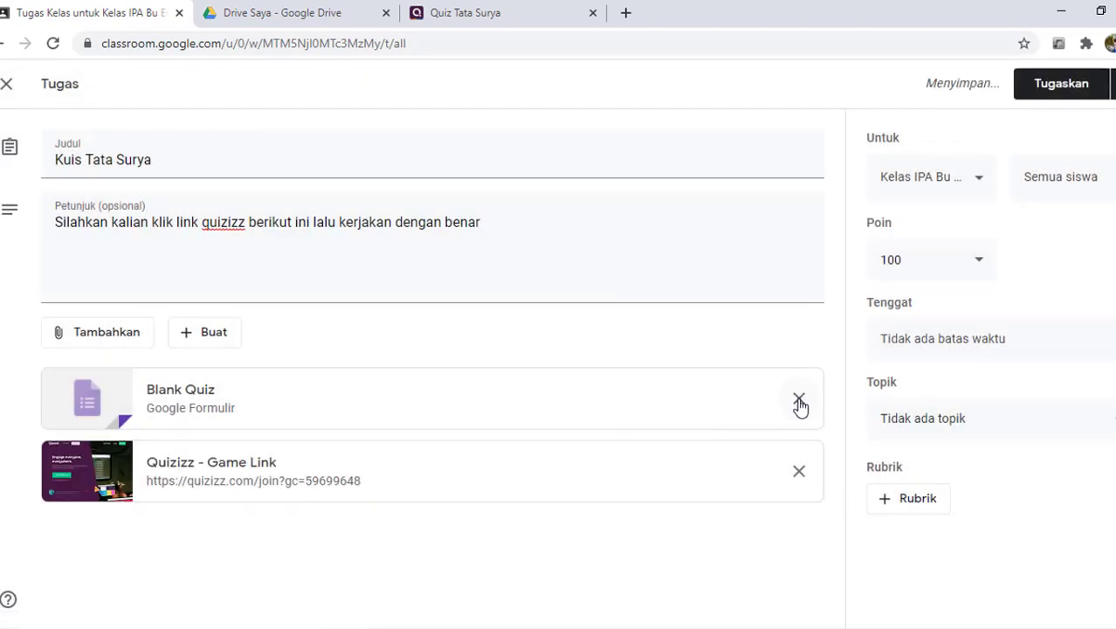
click(799, 402)
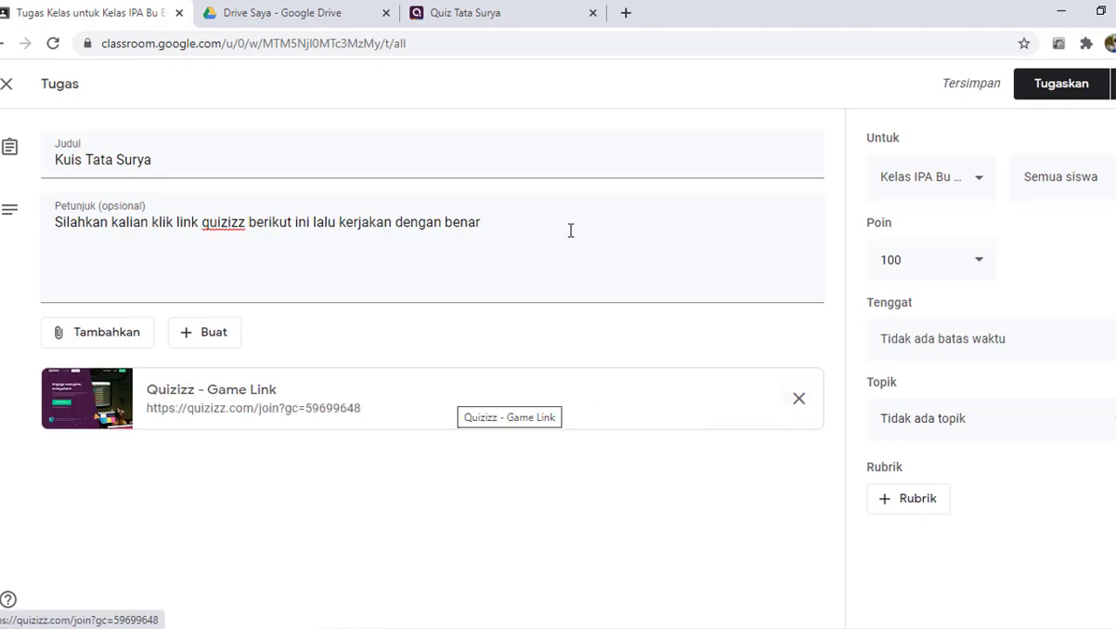
Step: Assign the quiz to the class with a deadline of tomorrow at 12.00 and the topic "Ilmu Pengetahuan Alam"
click(997, 344)
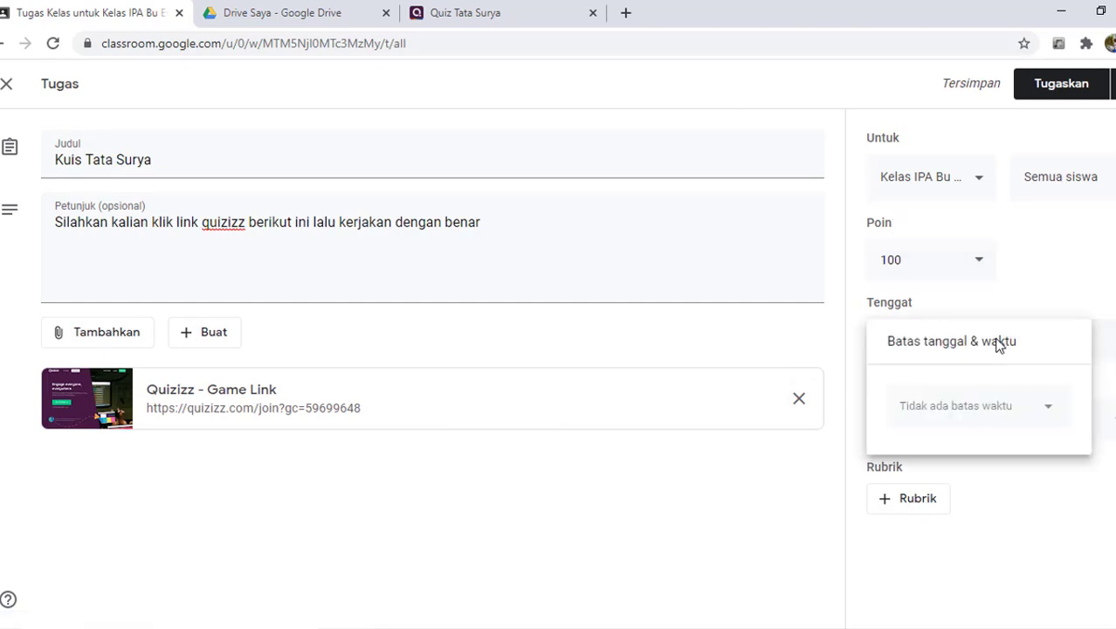
click(997, 344)
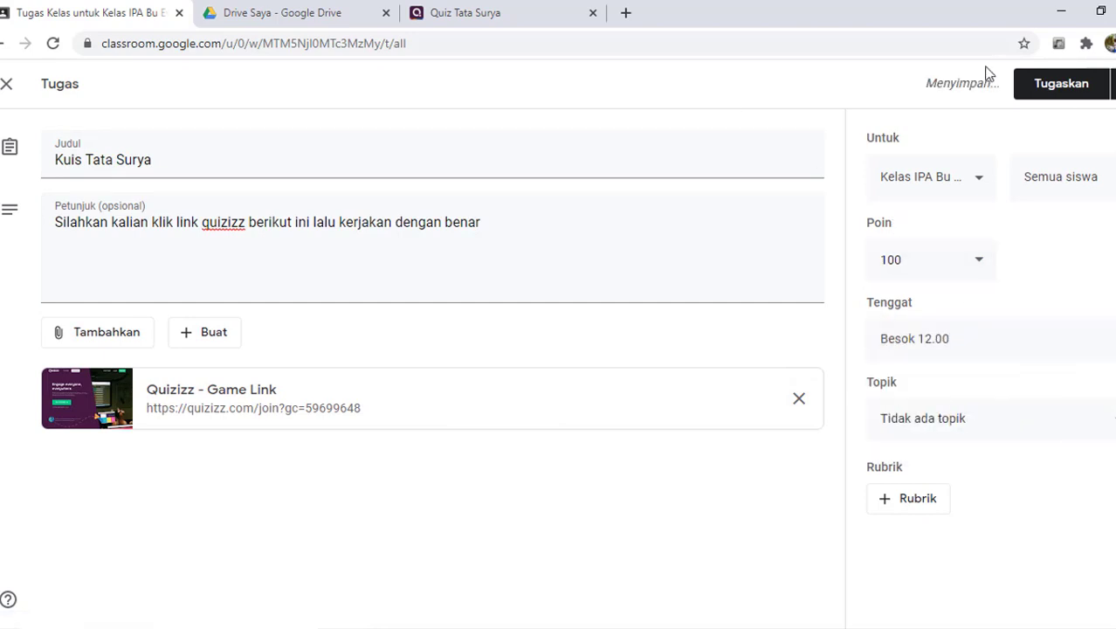
click(952, 418)
click(977, 518)
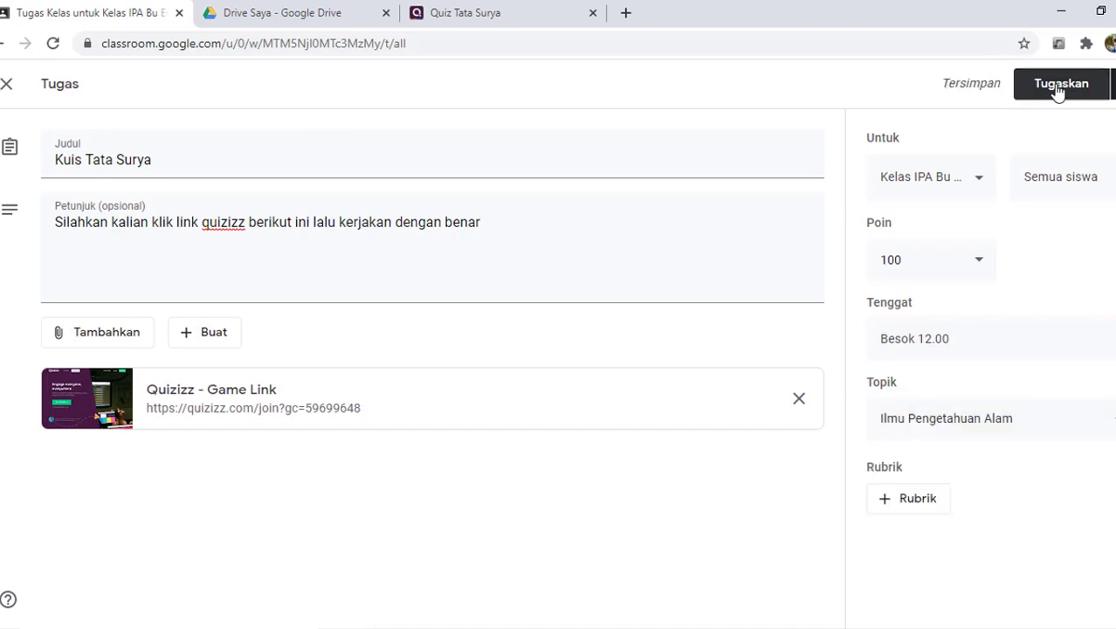
click(1058, 85)
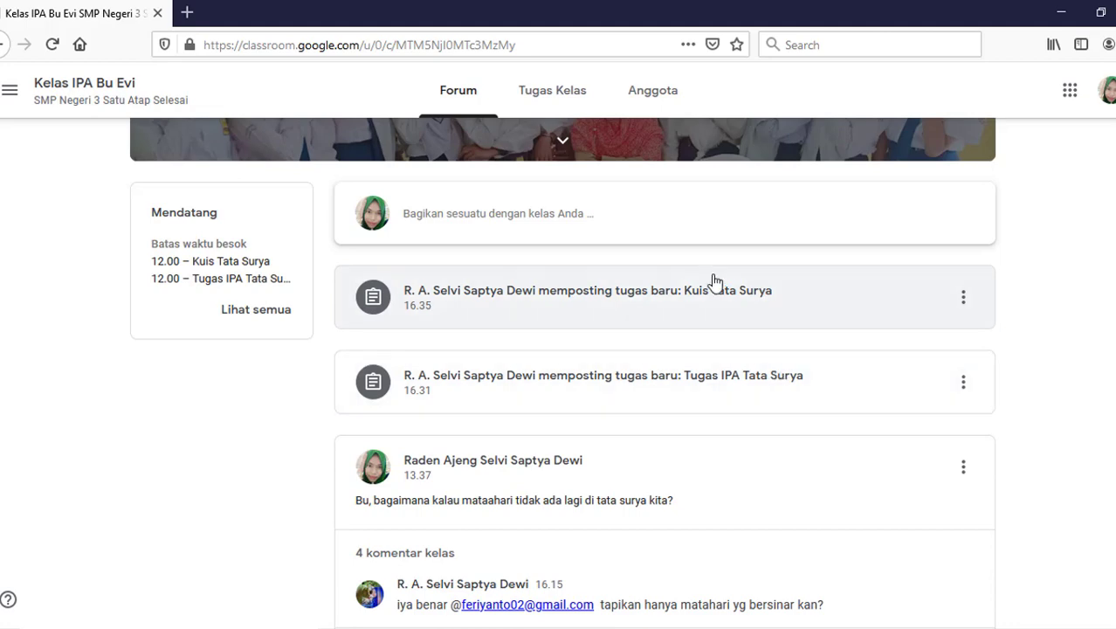
Step: Open the posted "Tugas IPA Tata Surya" in the student's class view and review the attached "Soal Tata Surya.docx"
click(688, 381)
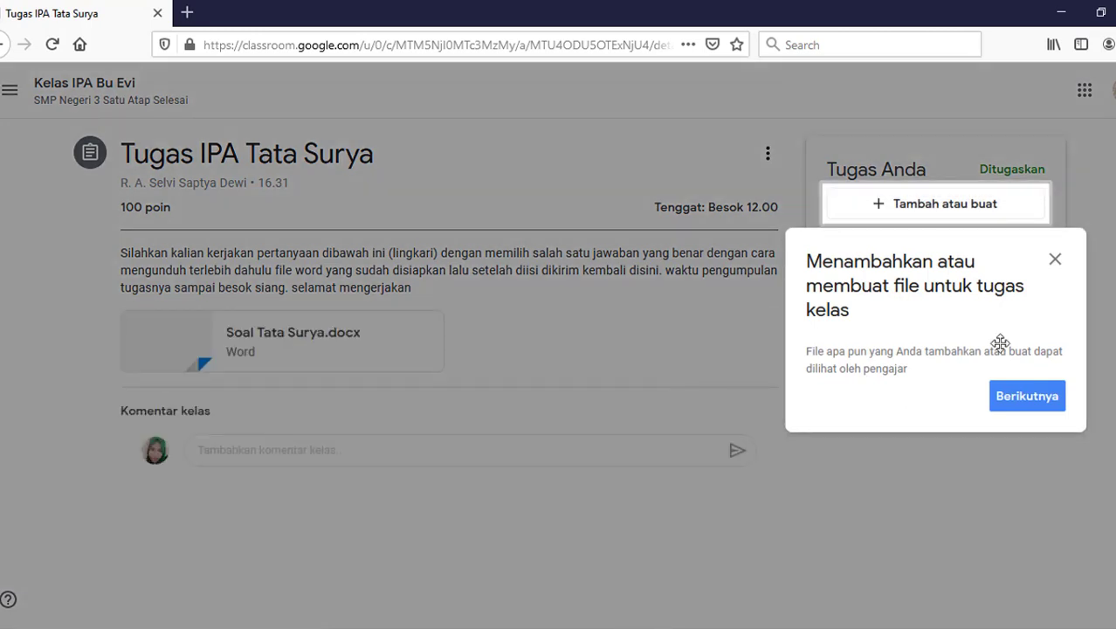
click(1054, 259)
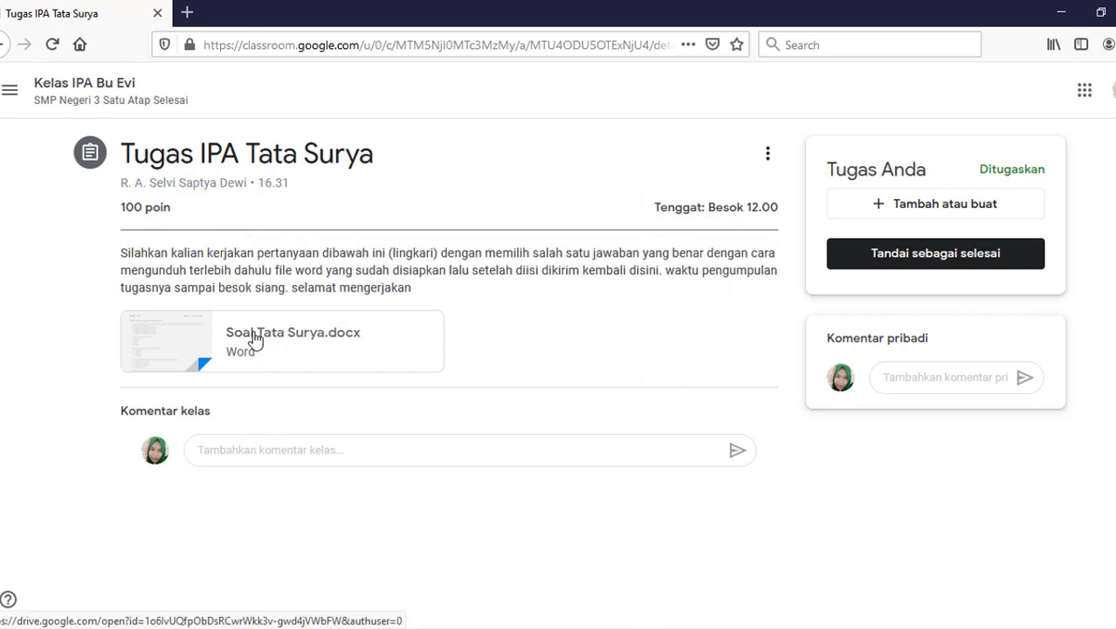
click(255, 339)
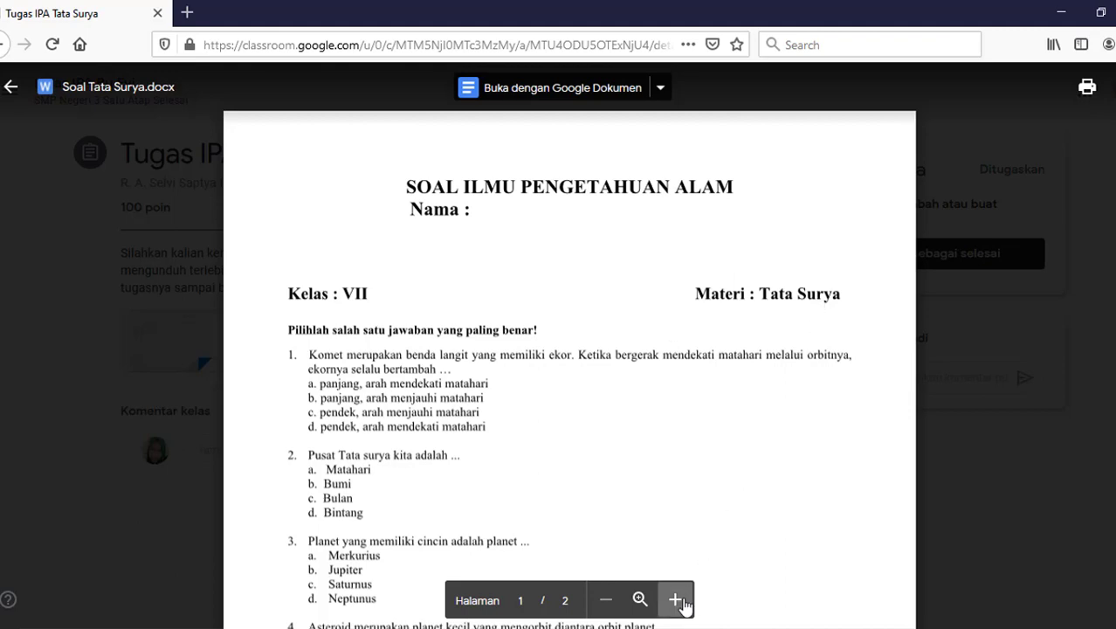
scroll(569, 349, down, 5)
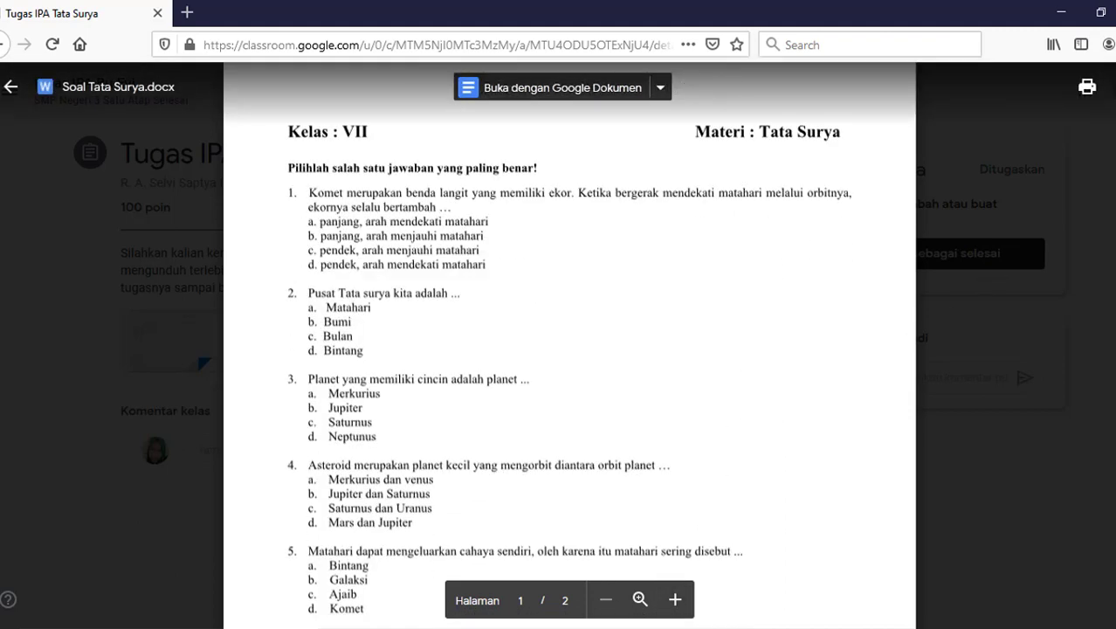
scroll(569, 349, up, 5)
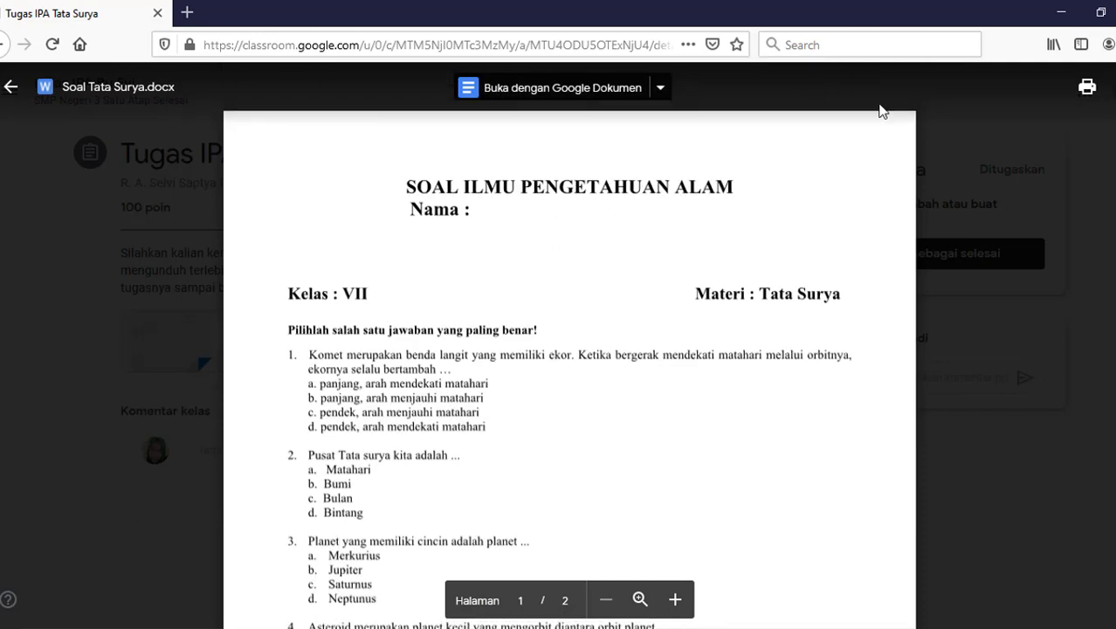
click(10, 87)
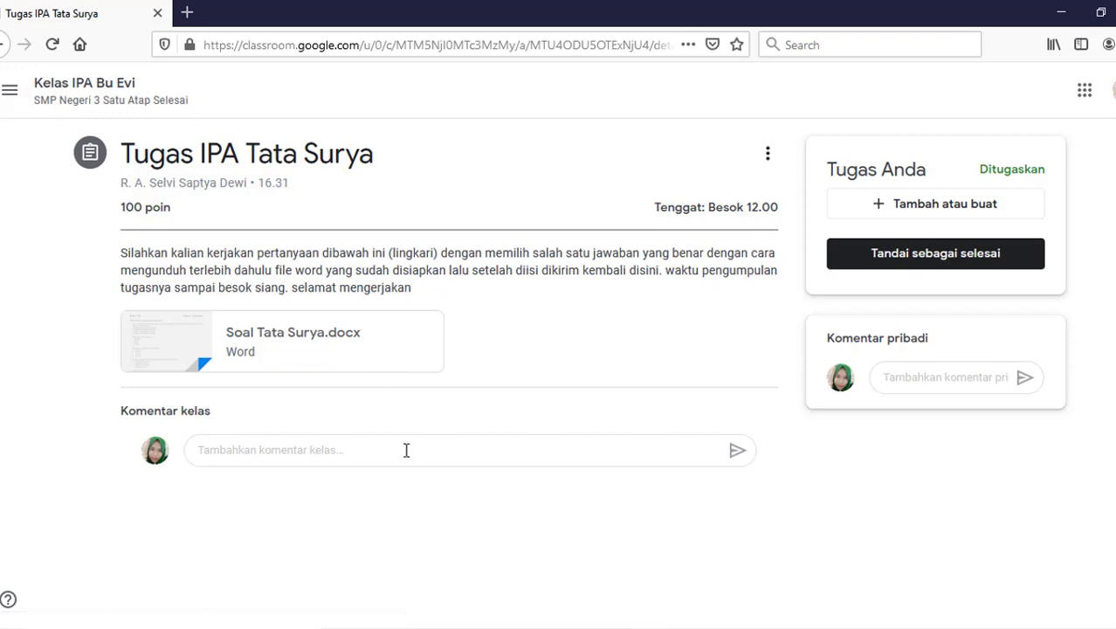
Step: Open the file upload view for the student's submission to "Tugas IPA Tata Surya" and browse the computer for a file
click(895, 211)
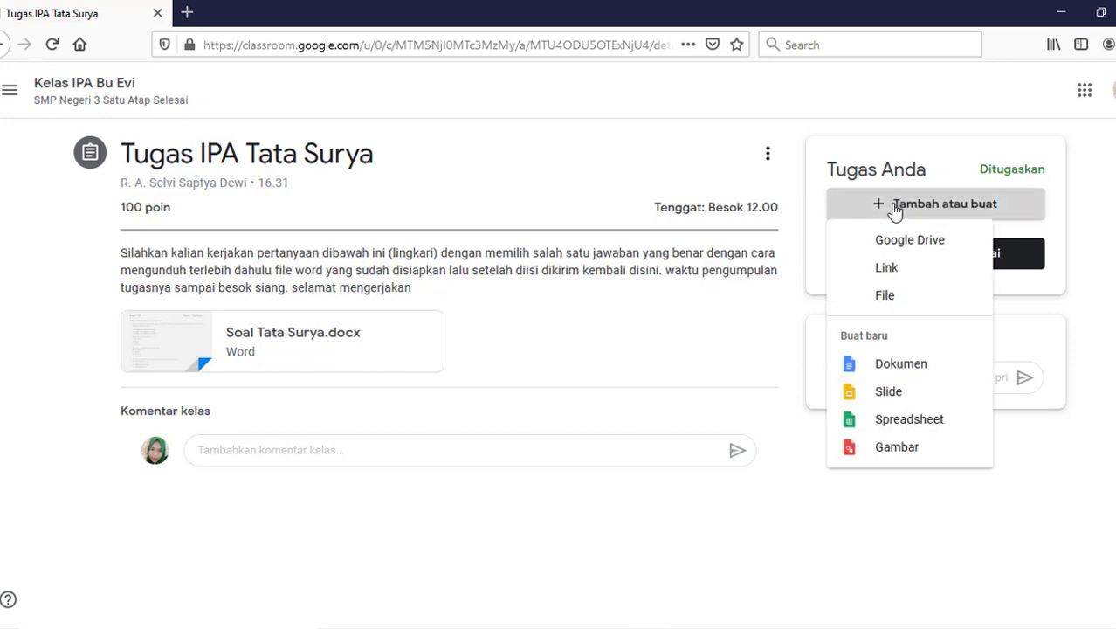
click(908, 301)
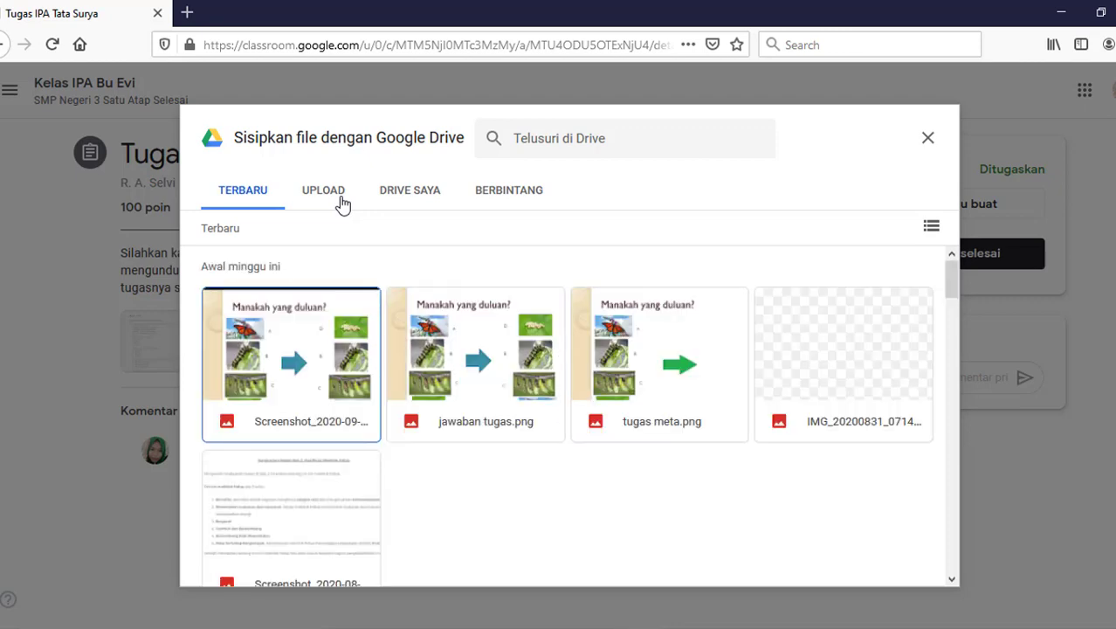
click(329, 199)
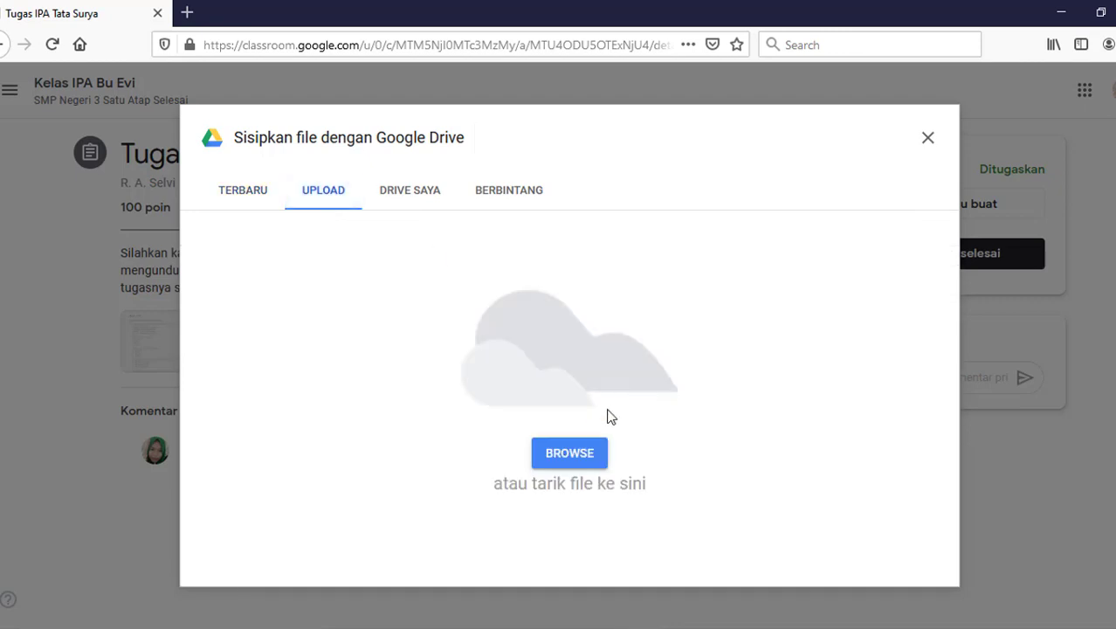
click(581, 459)
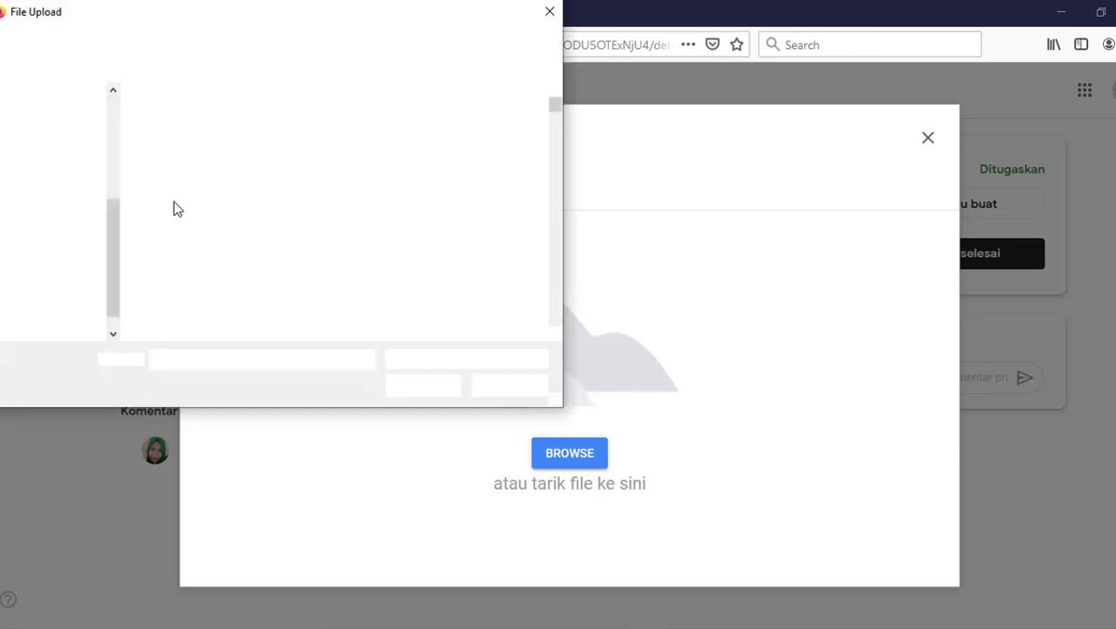
key(Escape)
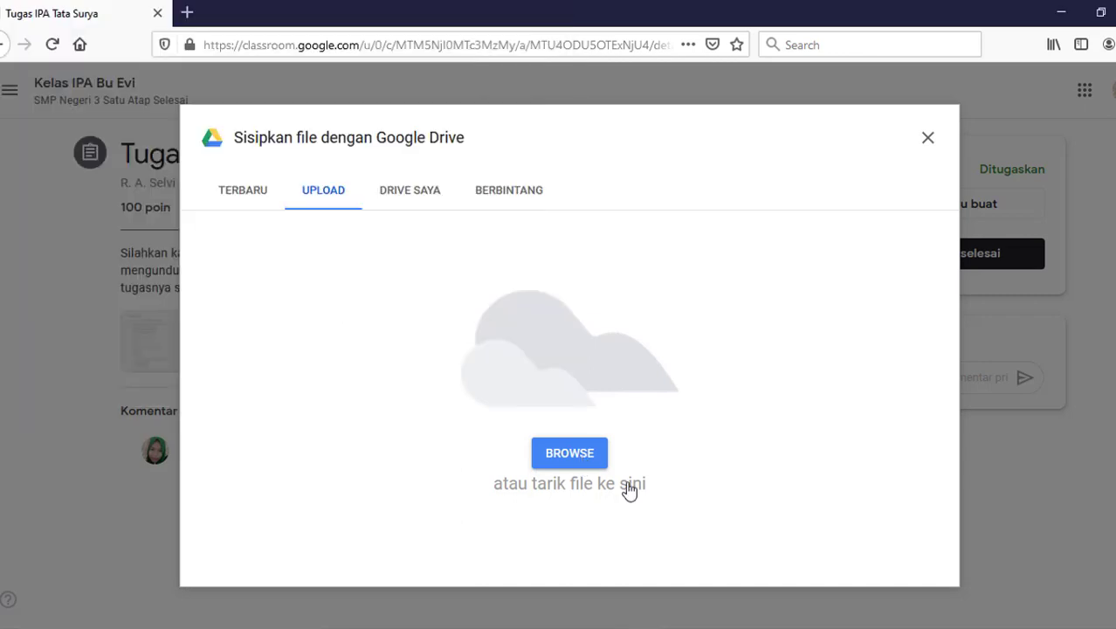